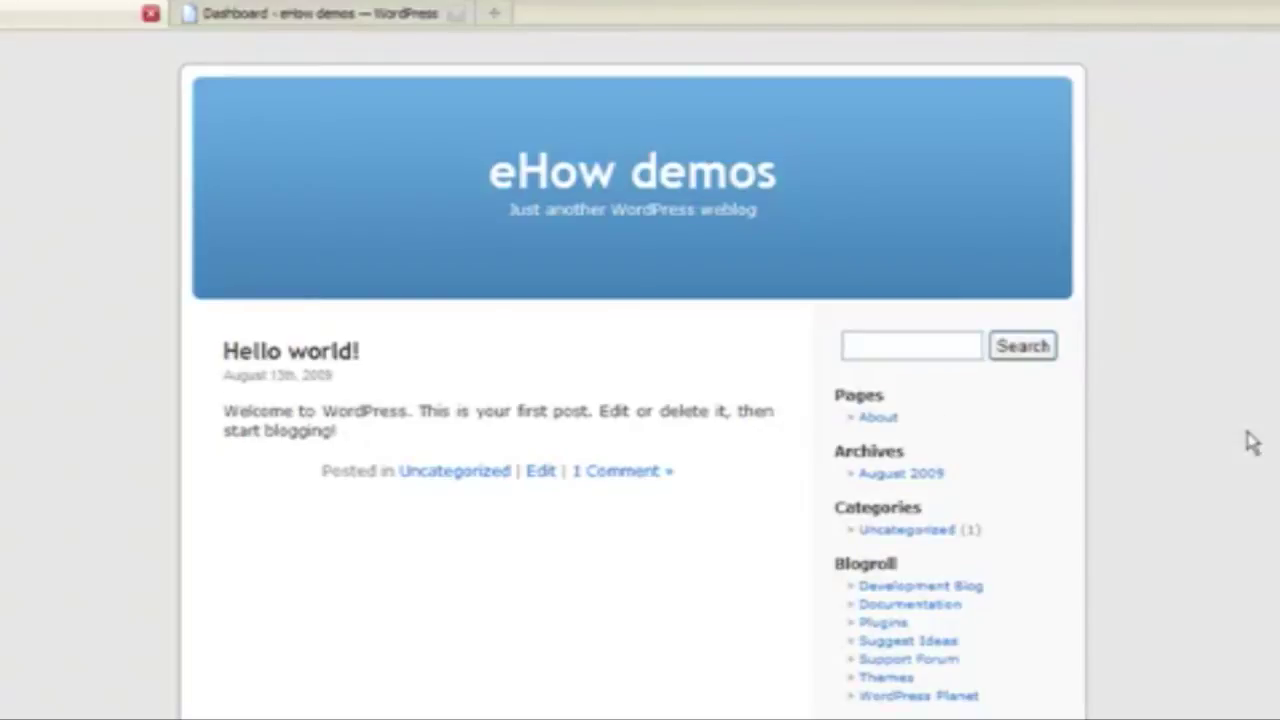
scroll(14, 533, "down", 2)
scroll(14, 533, "up", 2)
scroll(632, 400, "down", 3)
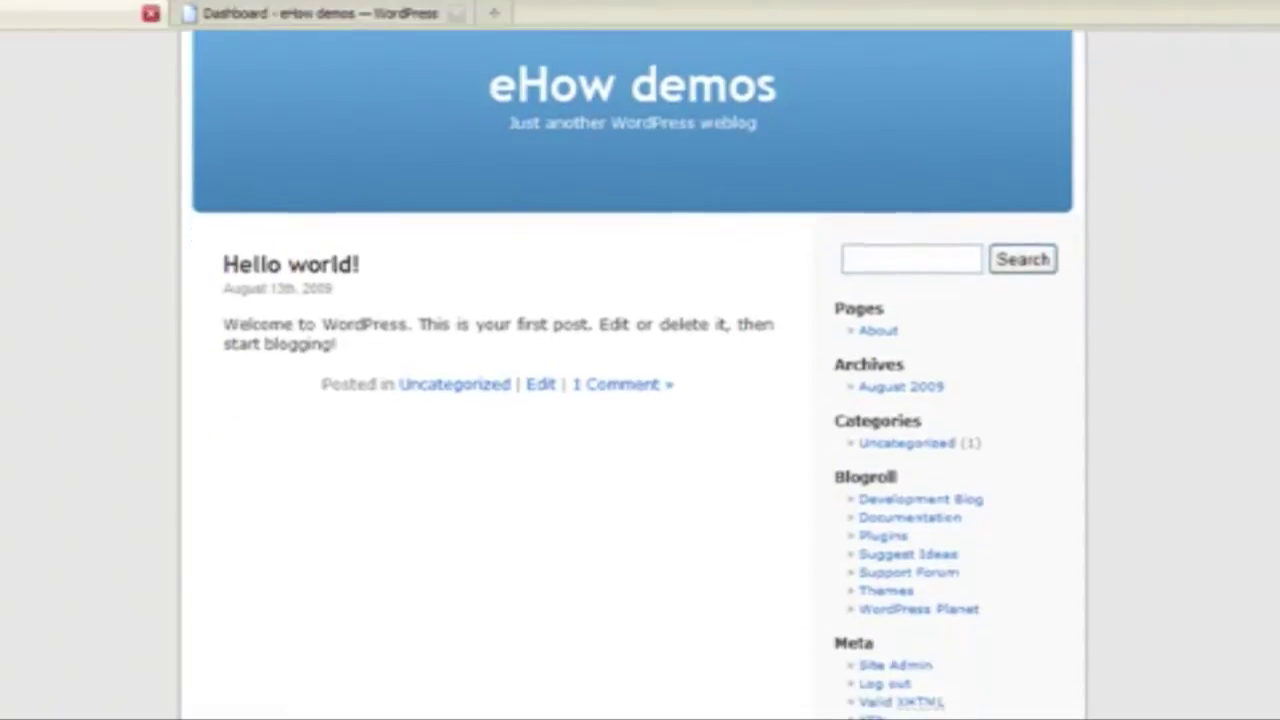
scroll(632, 400, "up", 3)
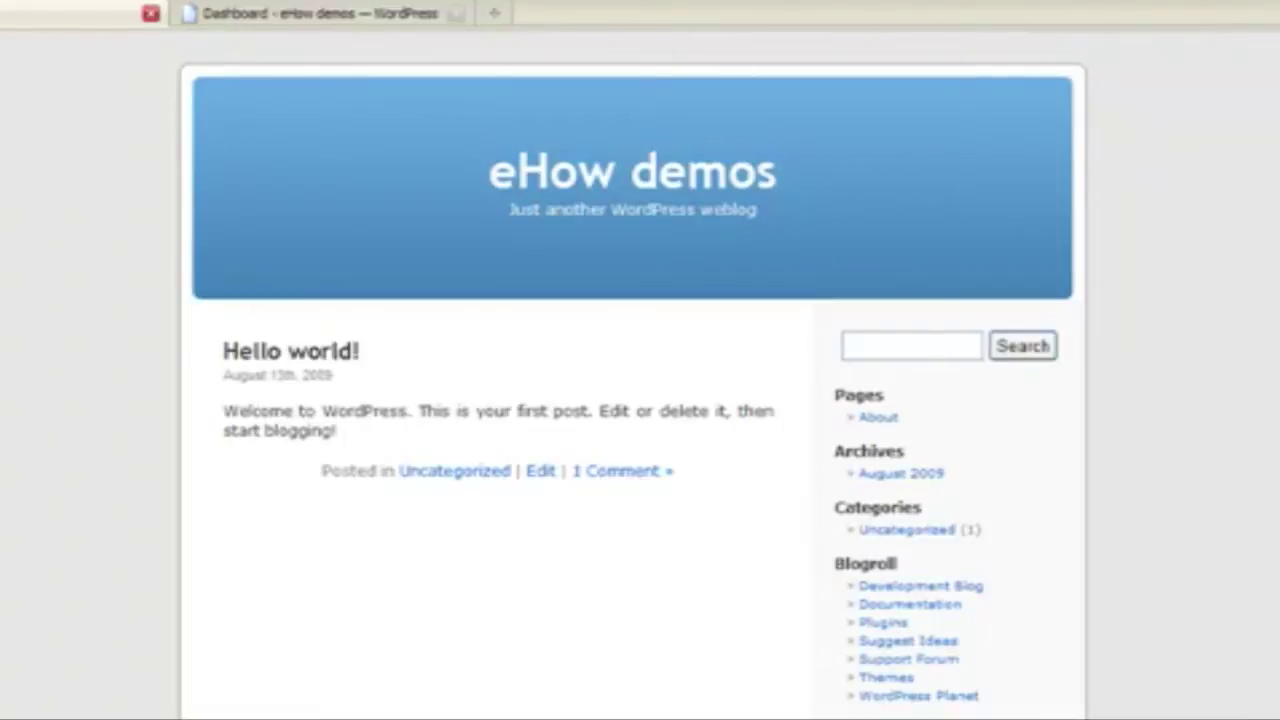
scroll(640, 400, "down", 3)
scroll(640, 400, "up", 3)
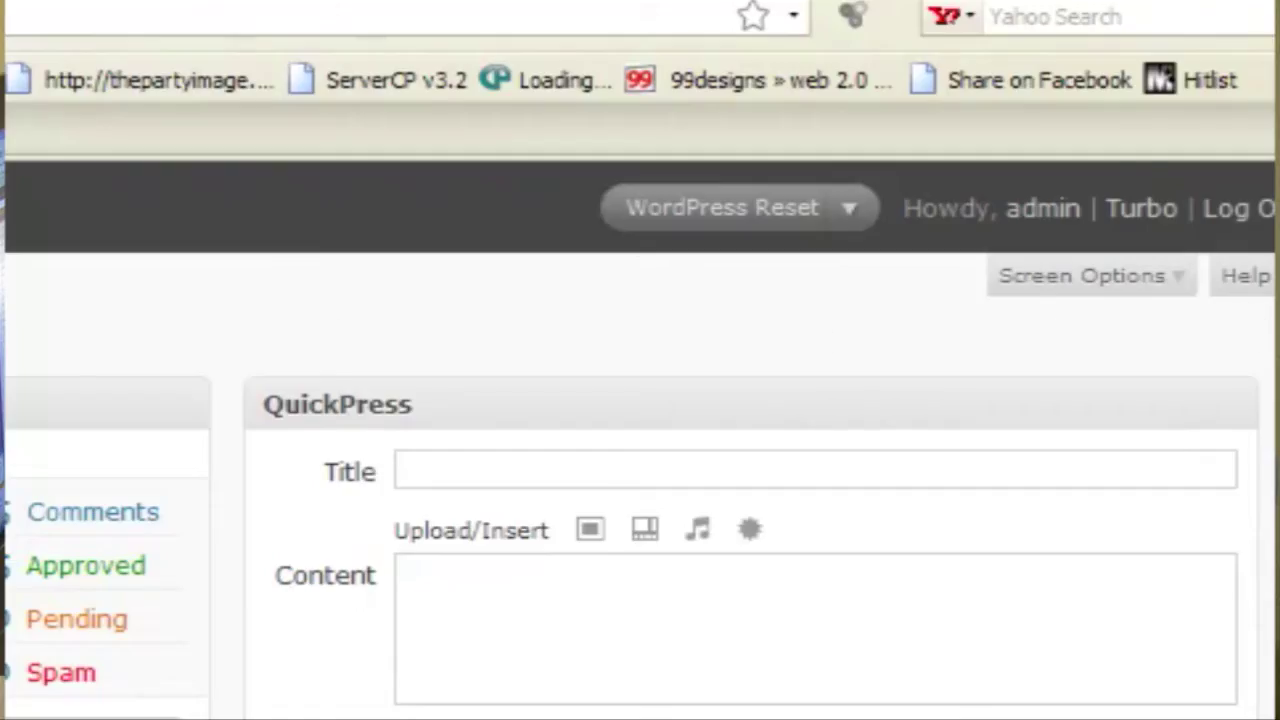
Activate the WP Review Site plugin from the list of installed plugins.
scroll(640, 450, "down", 3)
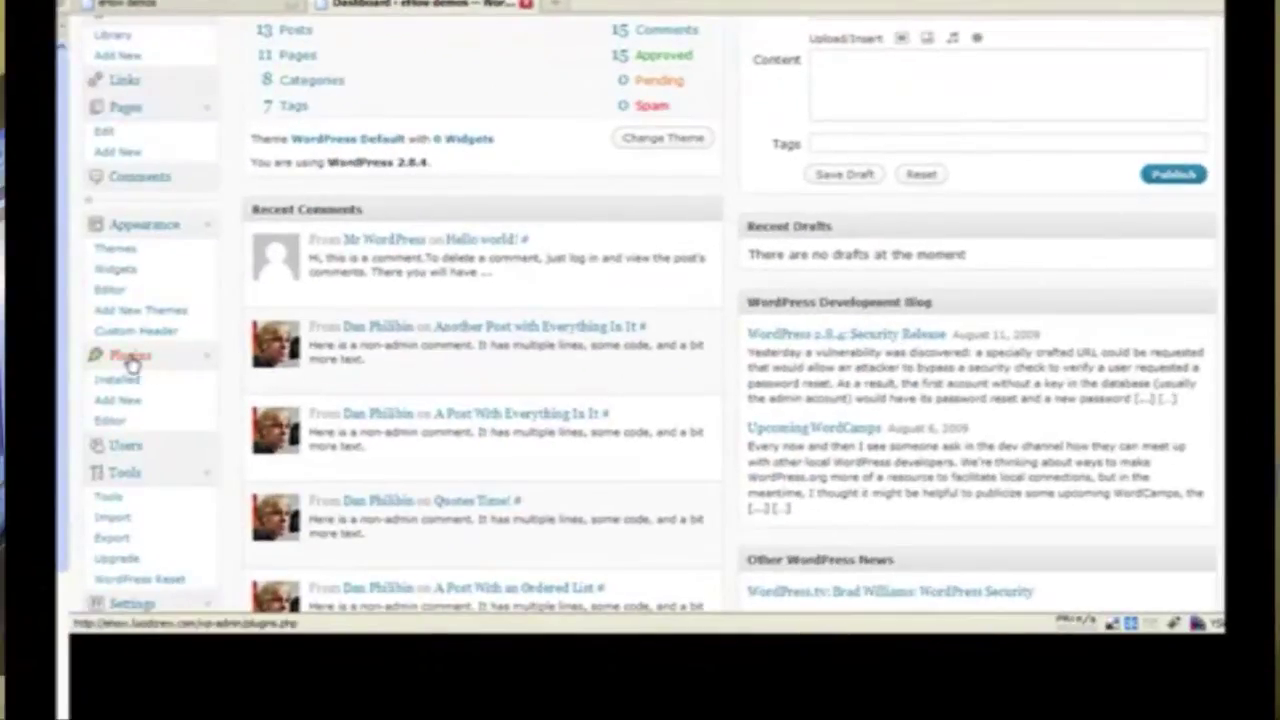
left_click(131, 358)
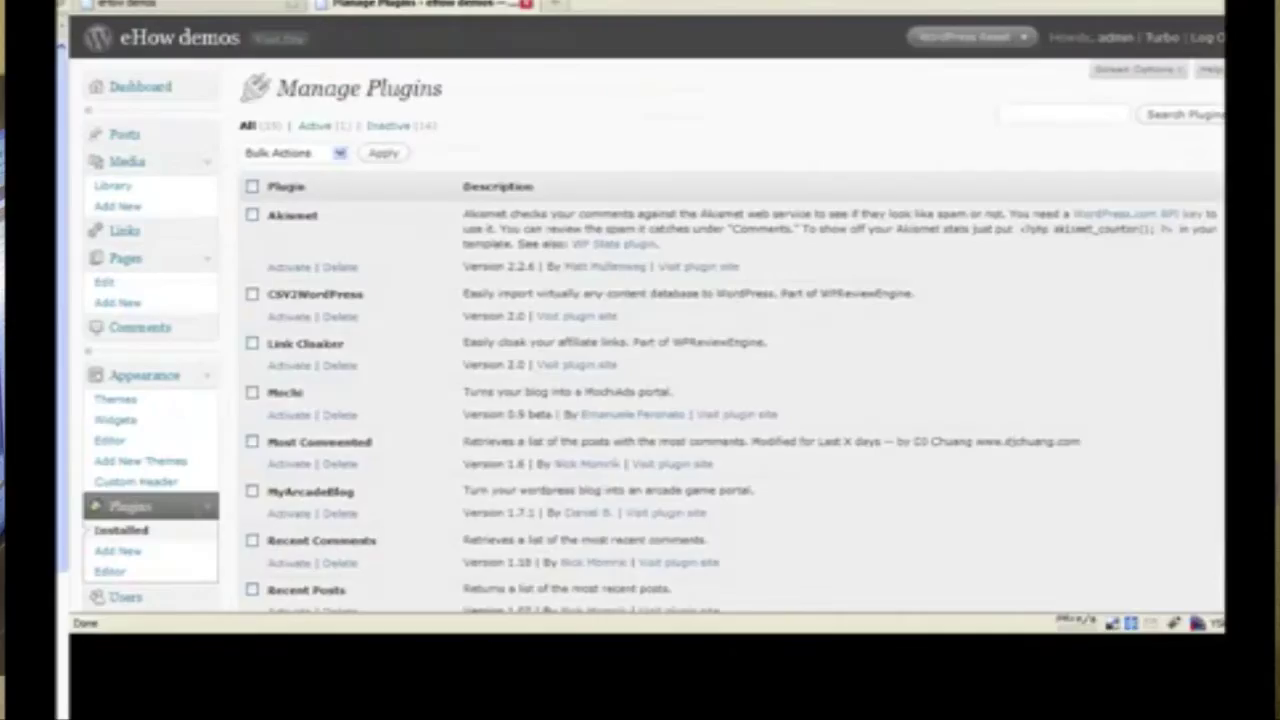
scroll(640, 350, "down", 8)
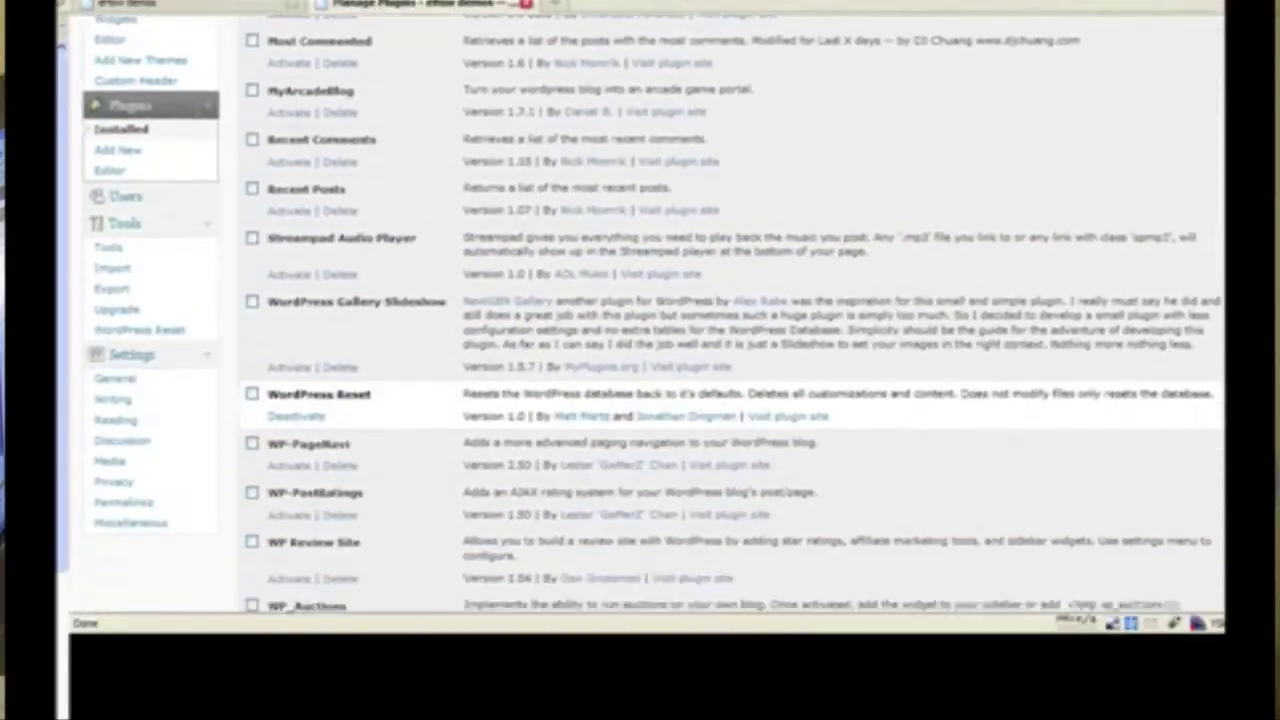
scroll(640, 350, "down", 3)
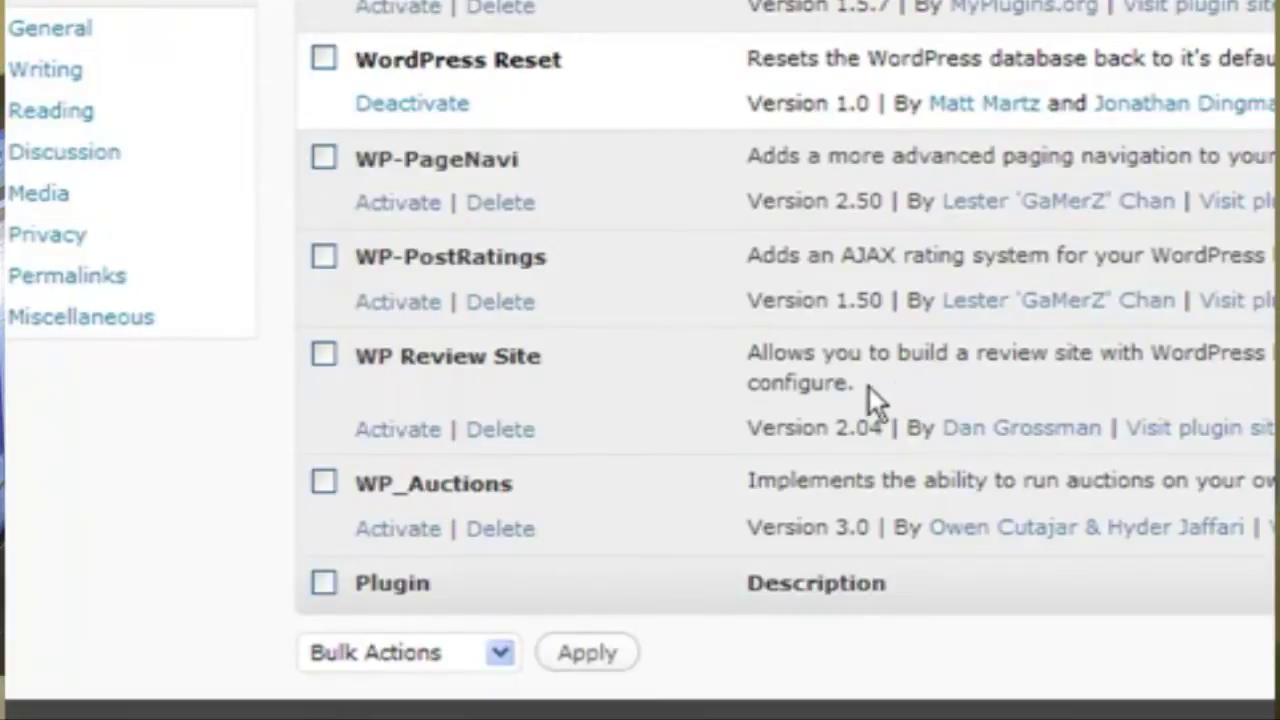
left_click_drag(870, 392, 362, 366)
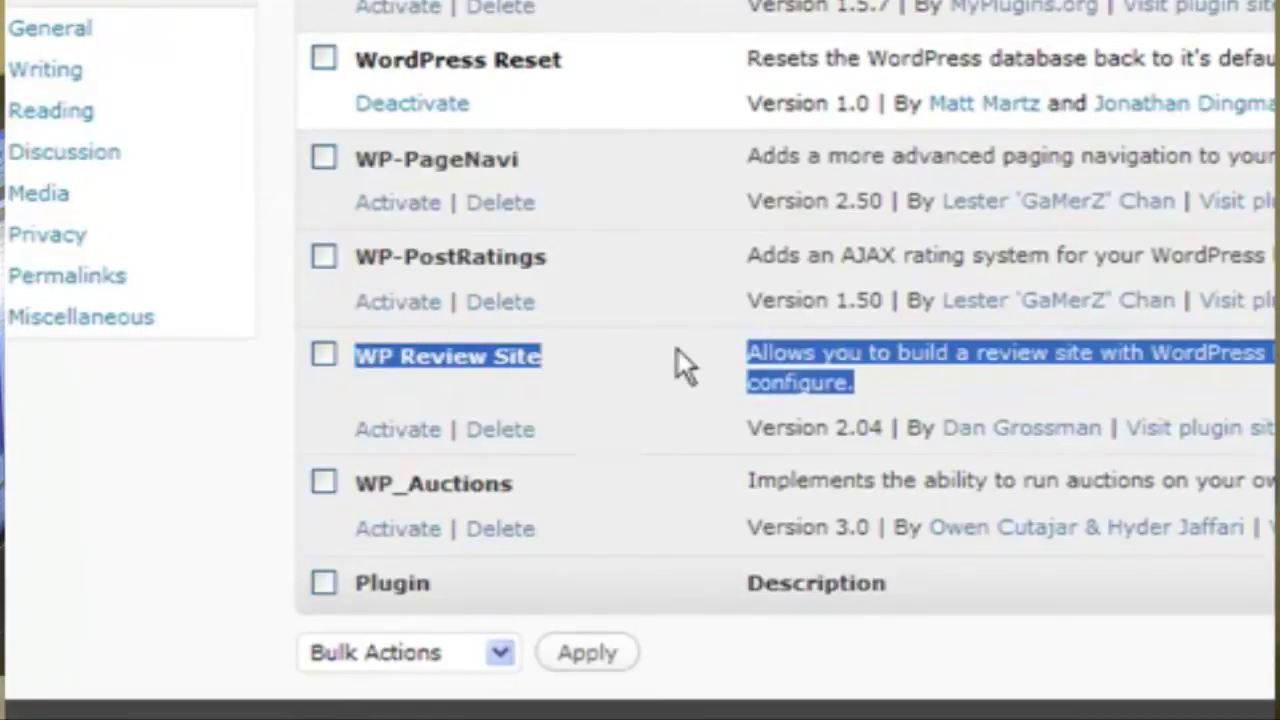
left_click(612, 362)
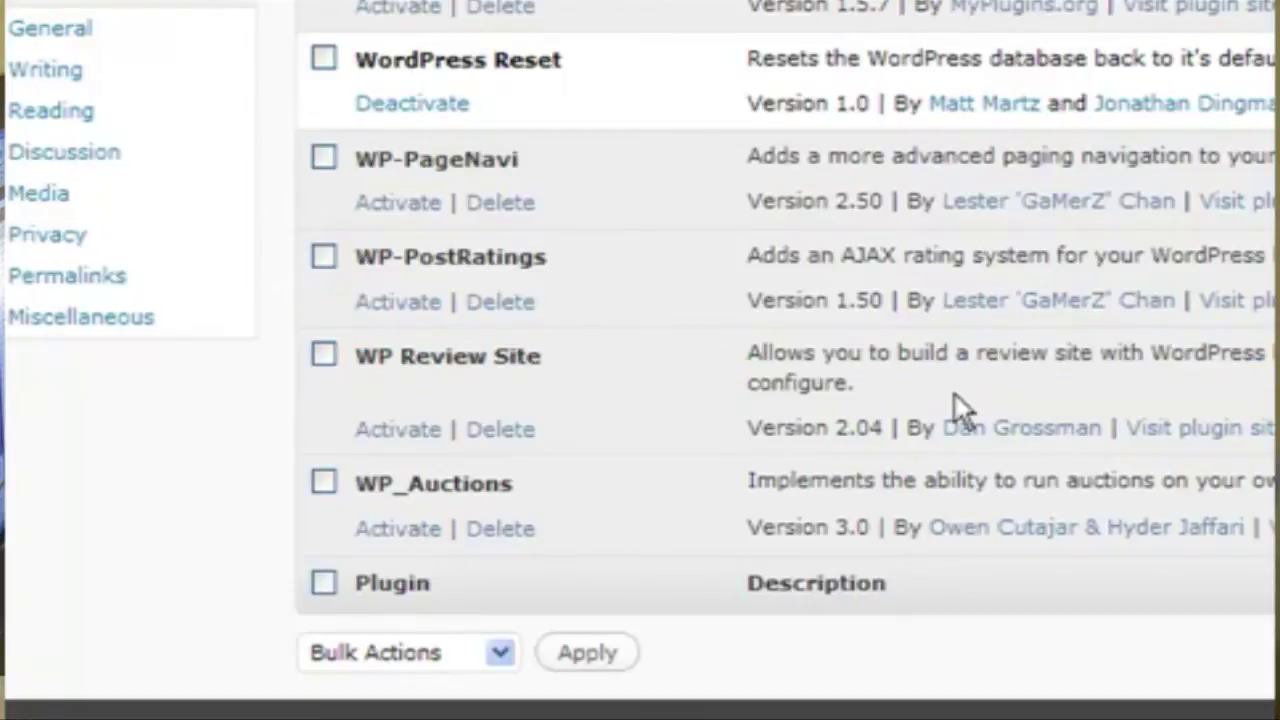
left_click_drag(901, 392, 411, 375)
left_click(411, 375)
Activate the WPRS: Bonus Black theme by WP Review Site from the available themes.
scroll(743, 289, "up", 5)
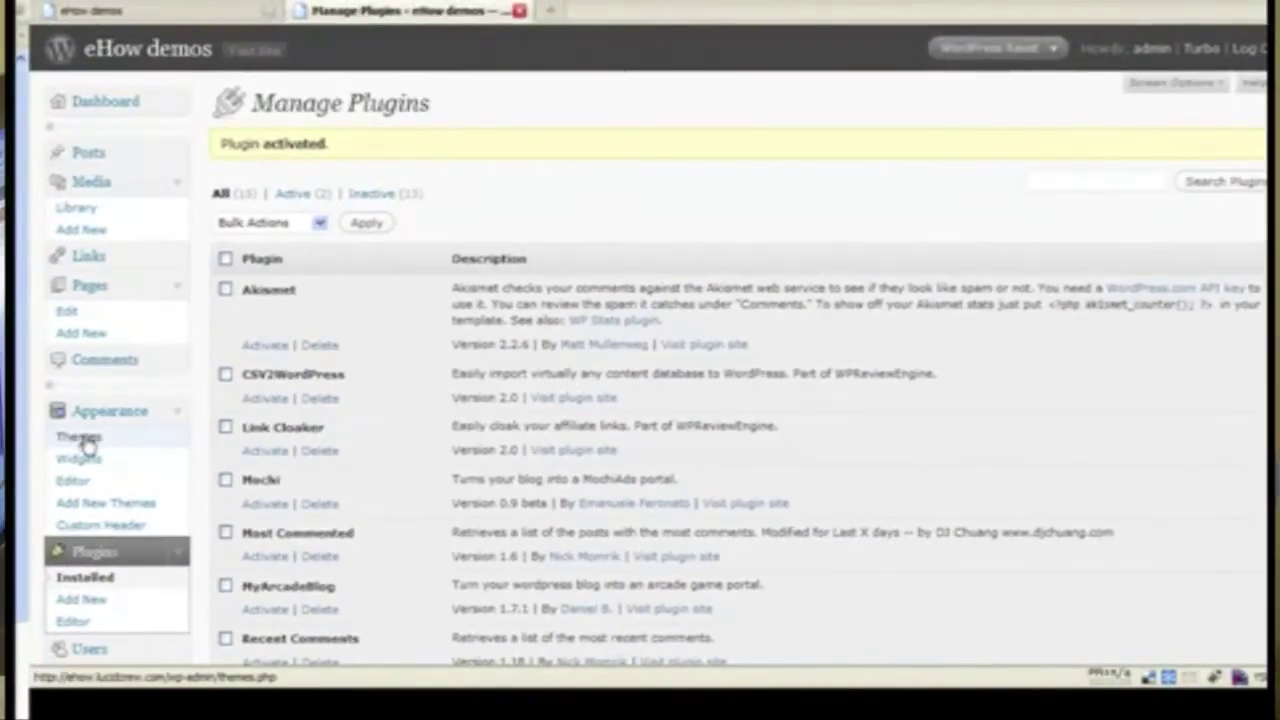
left_click(85, 440)
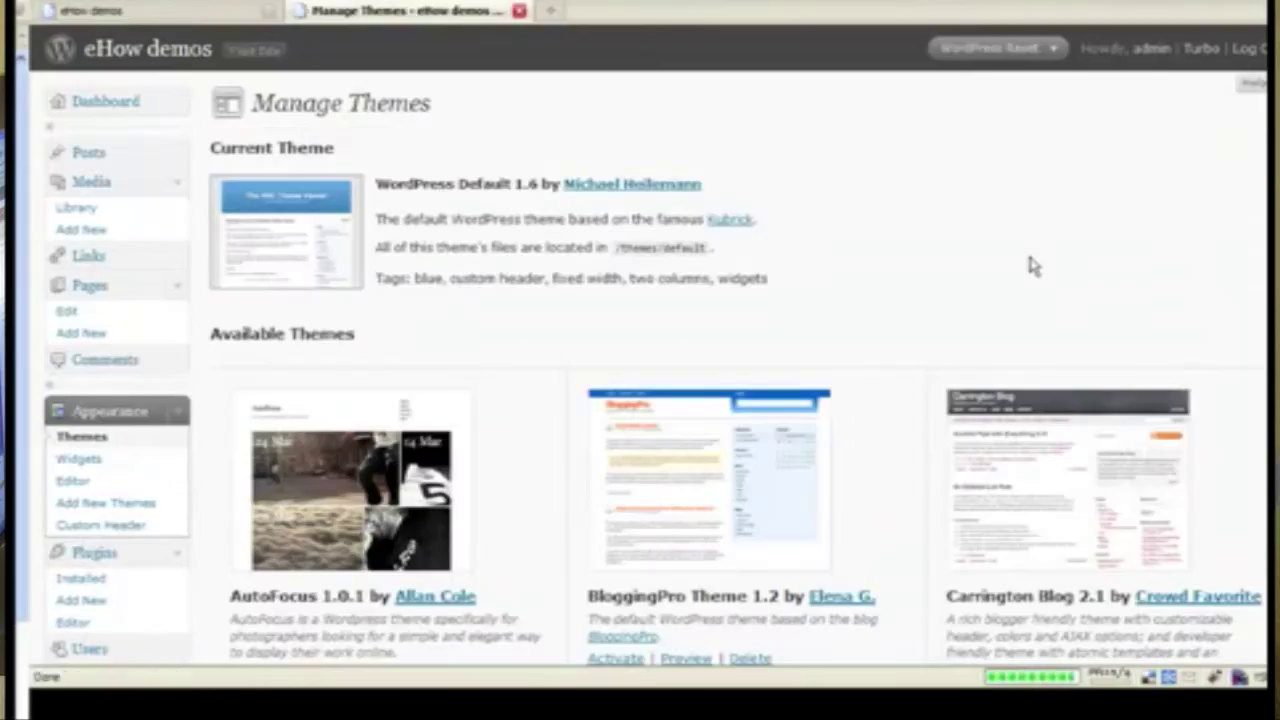
scroll(1033, 265, "down", 8)
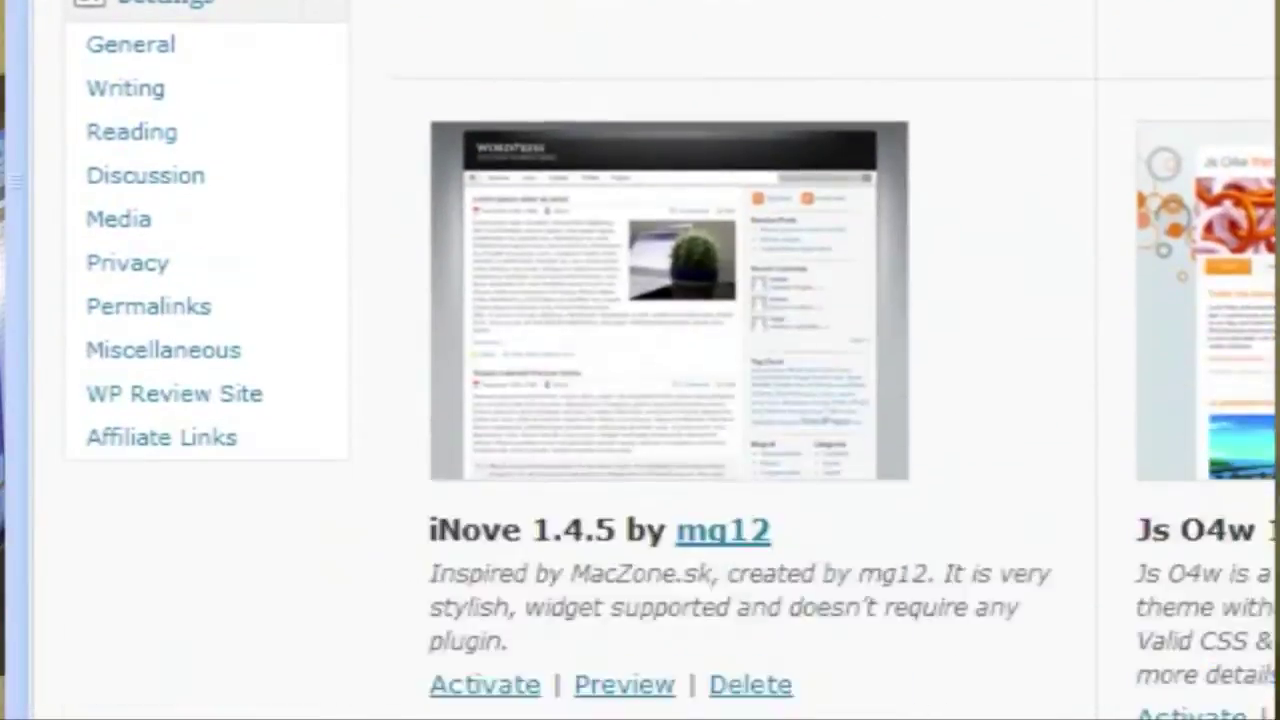
scroll(640, 360, "down", 3)
scroll(640, 360, "down", 10)
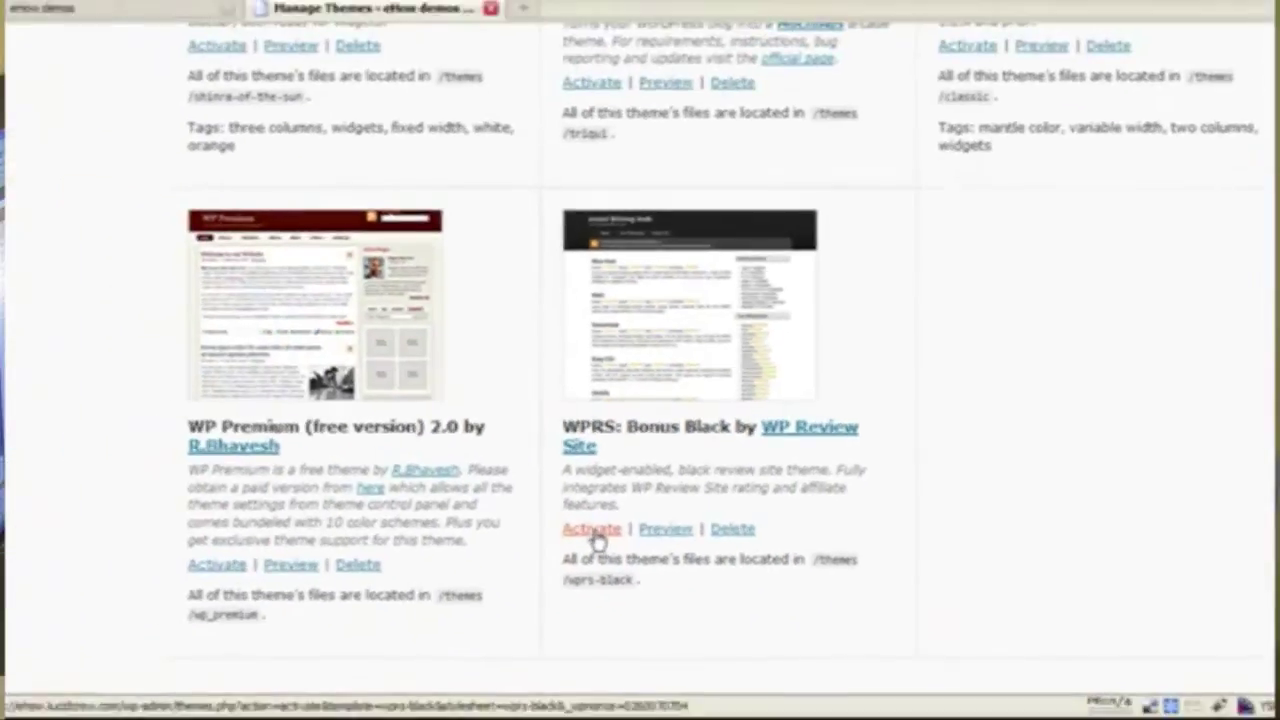
left_click(593, 531)
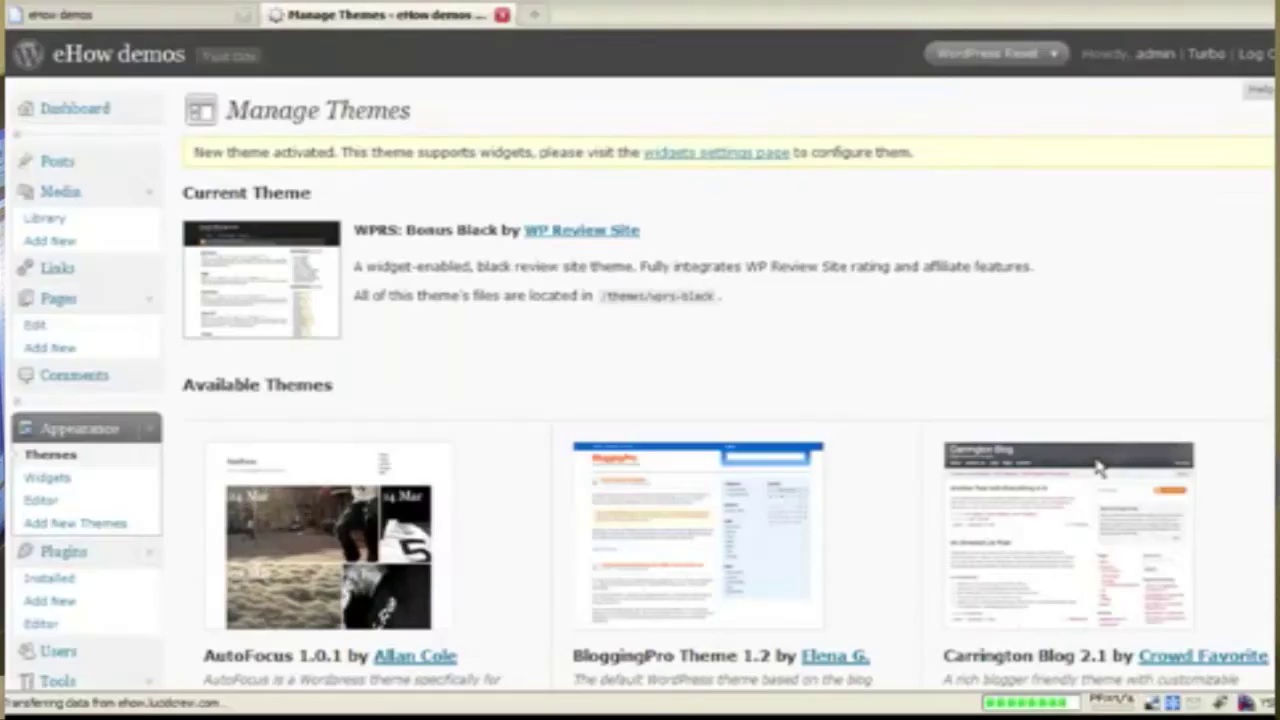
Reload the eHow demos blog's front page and look over its posts and sidebar in the new theme.
left_click(118, 20)
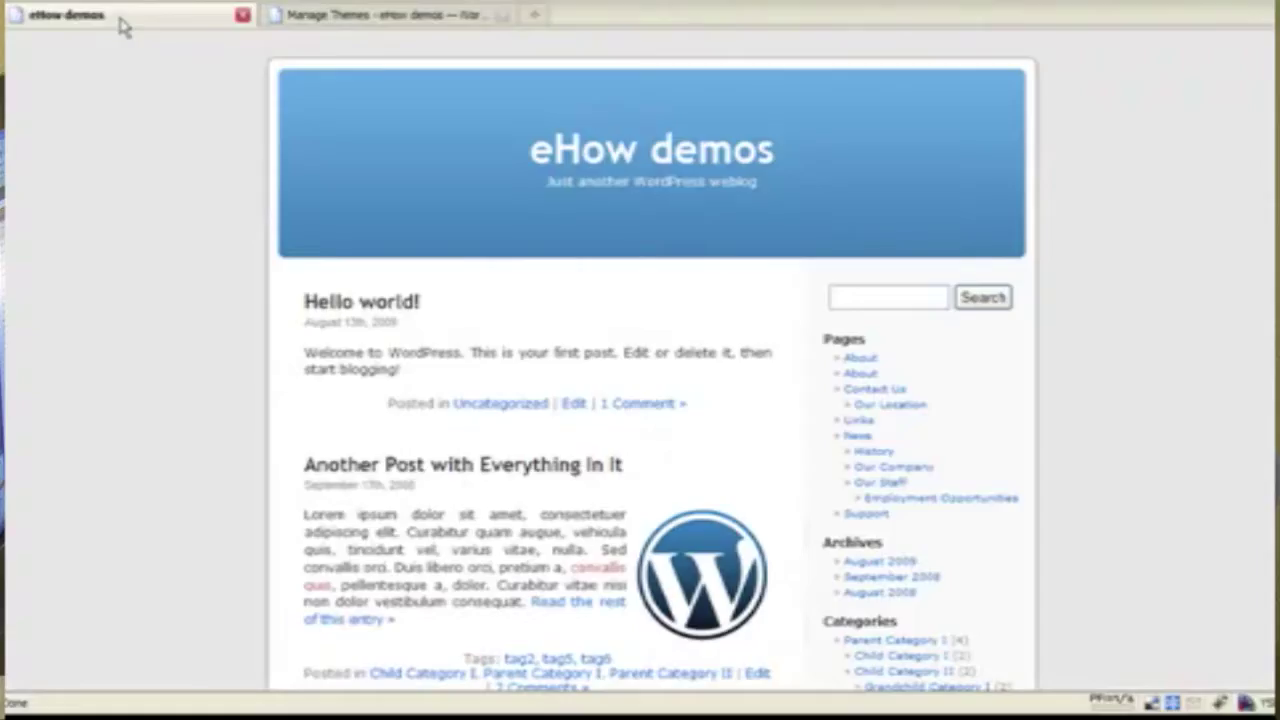
key("F5")
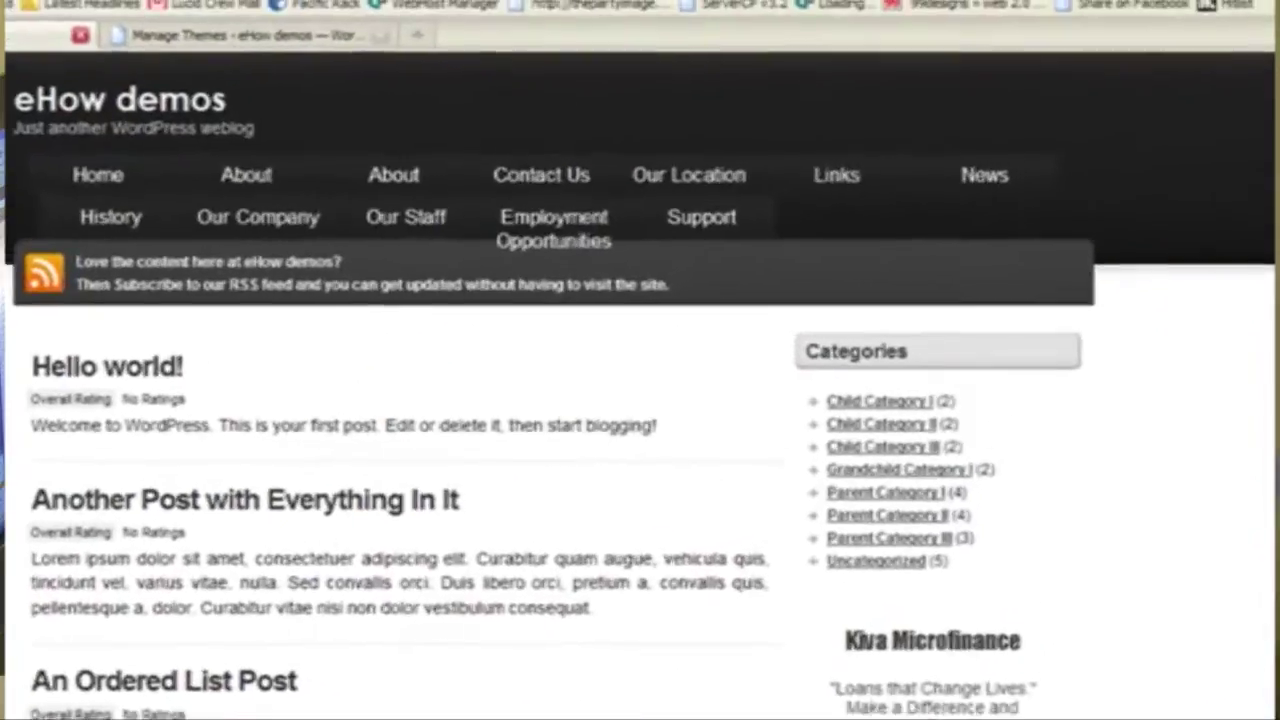
scroll(1154, 271, "down", 5)
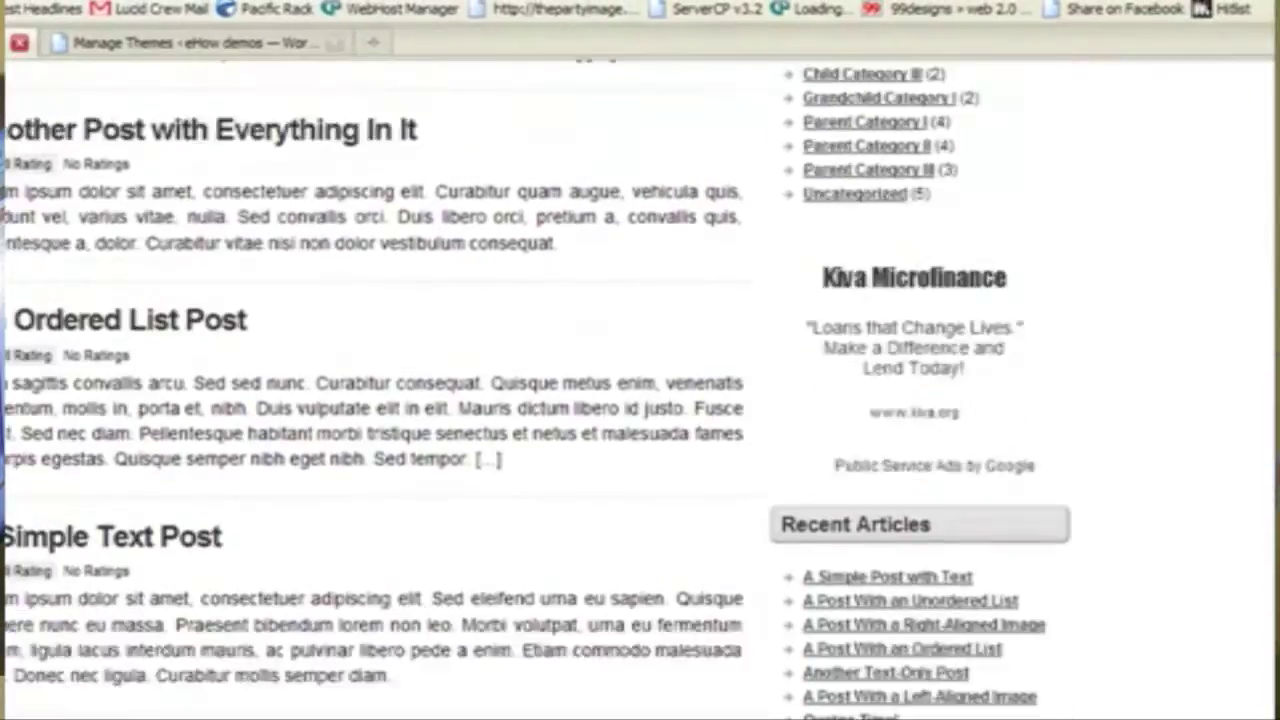
scroll(640, 400, "down", 3)
scroll(640, 400, "up", 10)
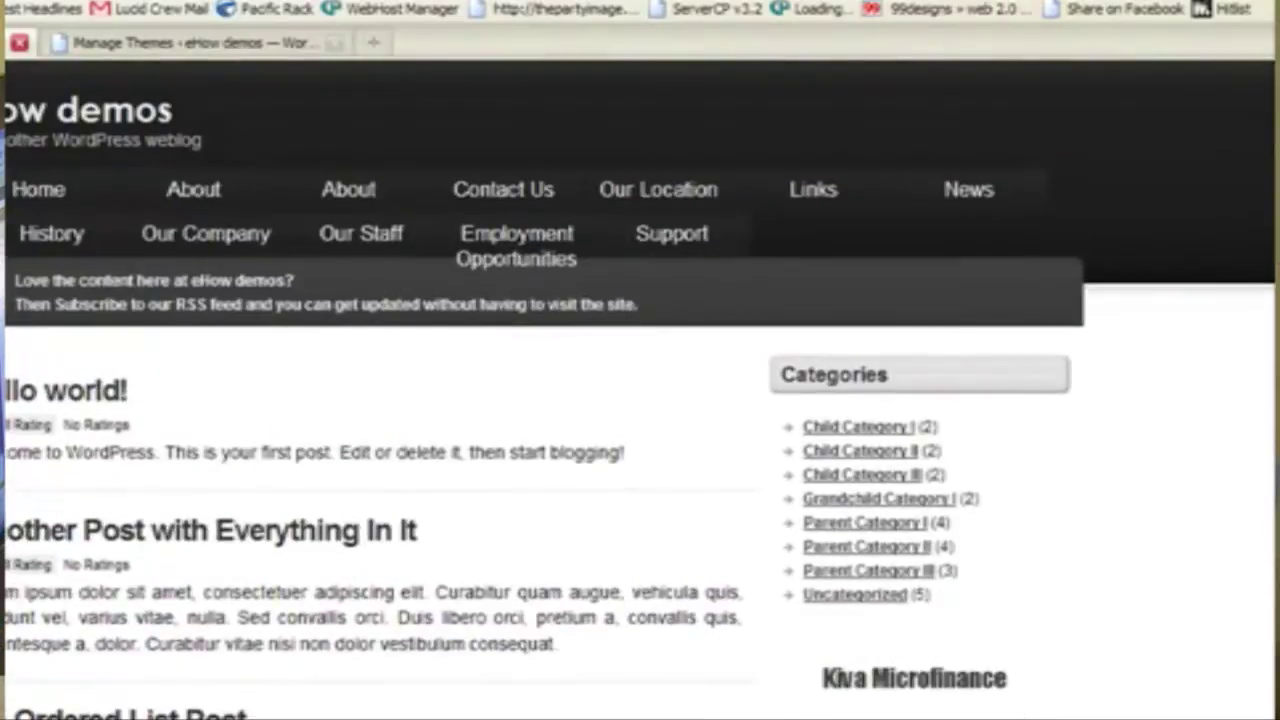
In the WP Review Site settings, enter Price as an additional rating category.
left_click(240, 53)
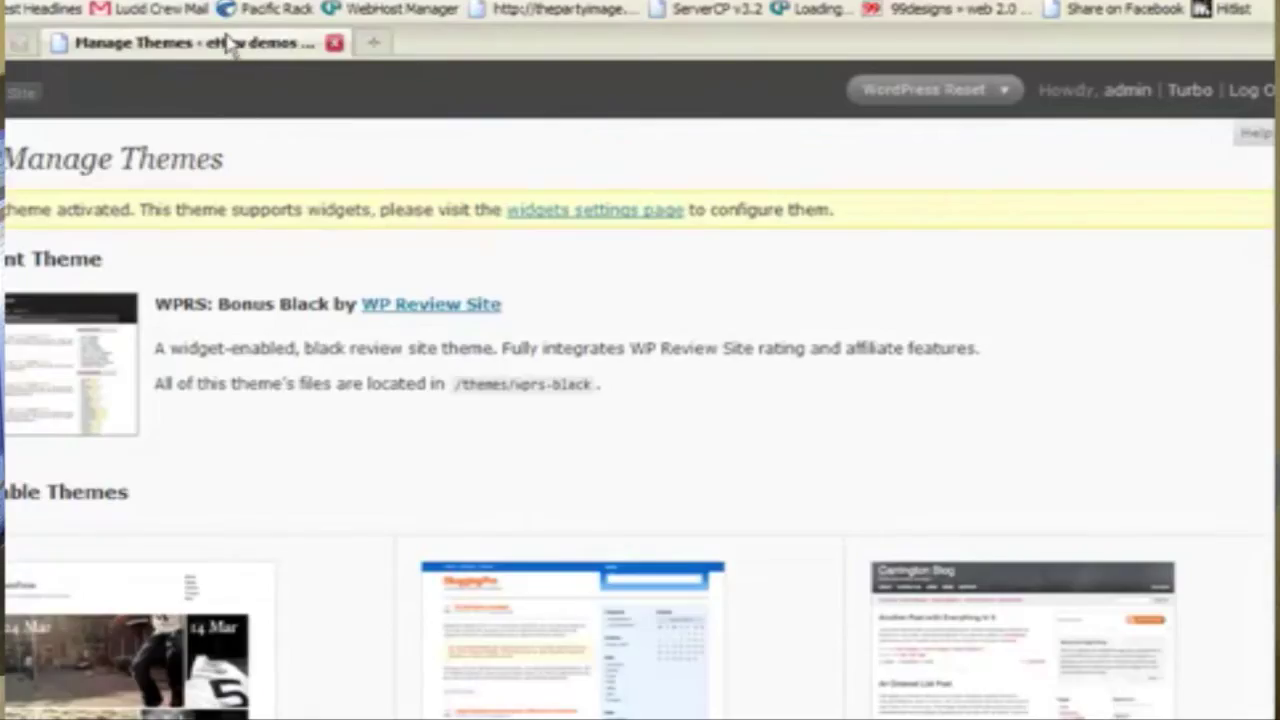
scroll(337, 380, "down", 5)
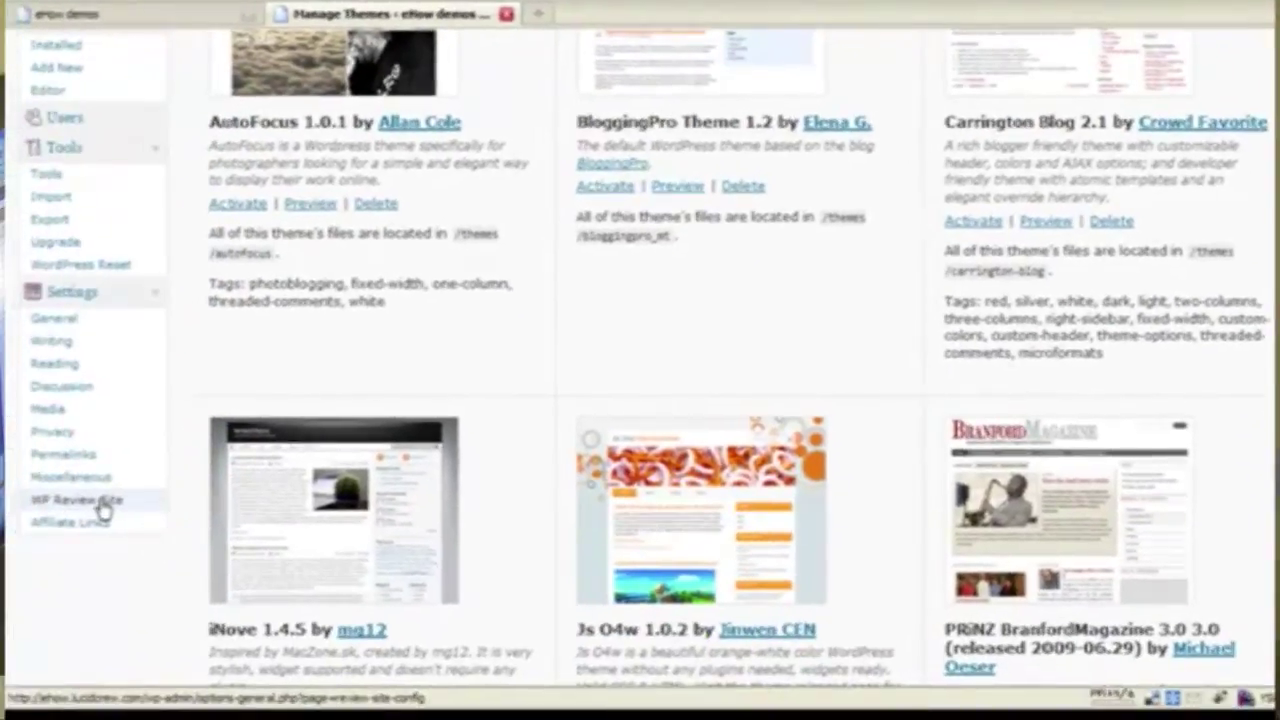
left_click(90, 499)
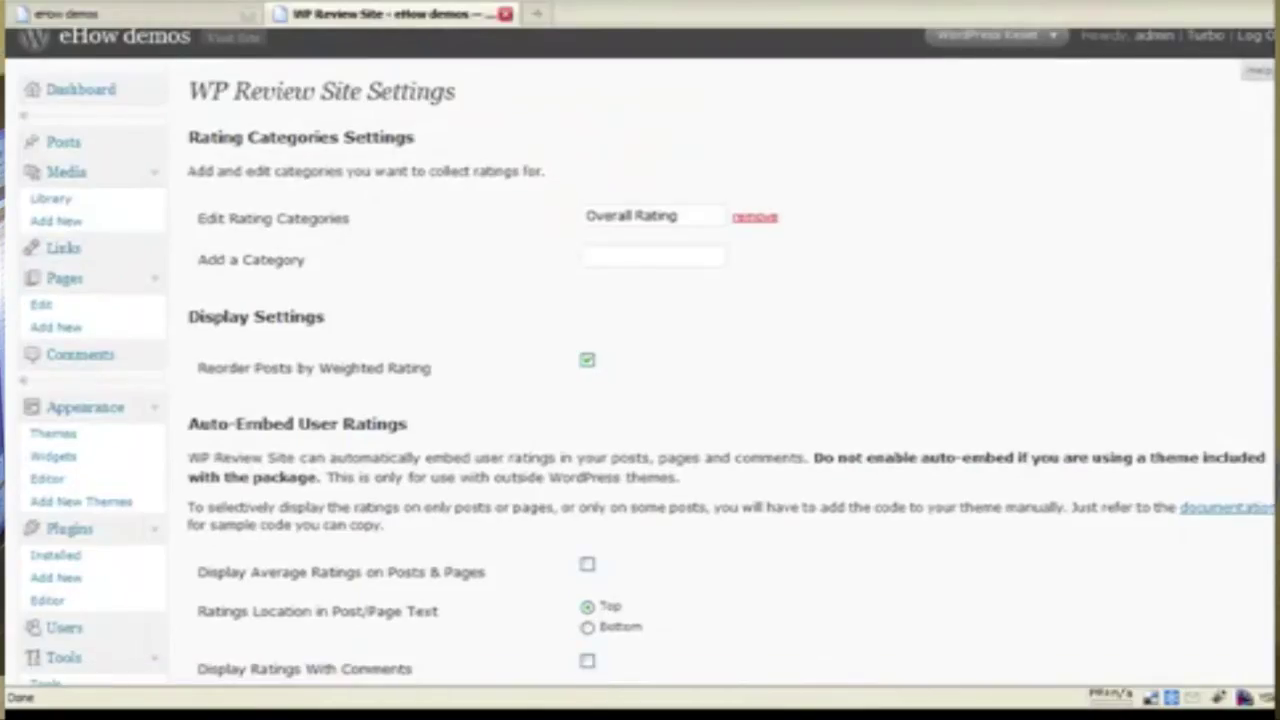
left_click(651, 273)
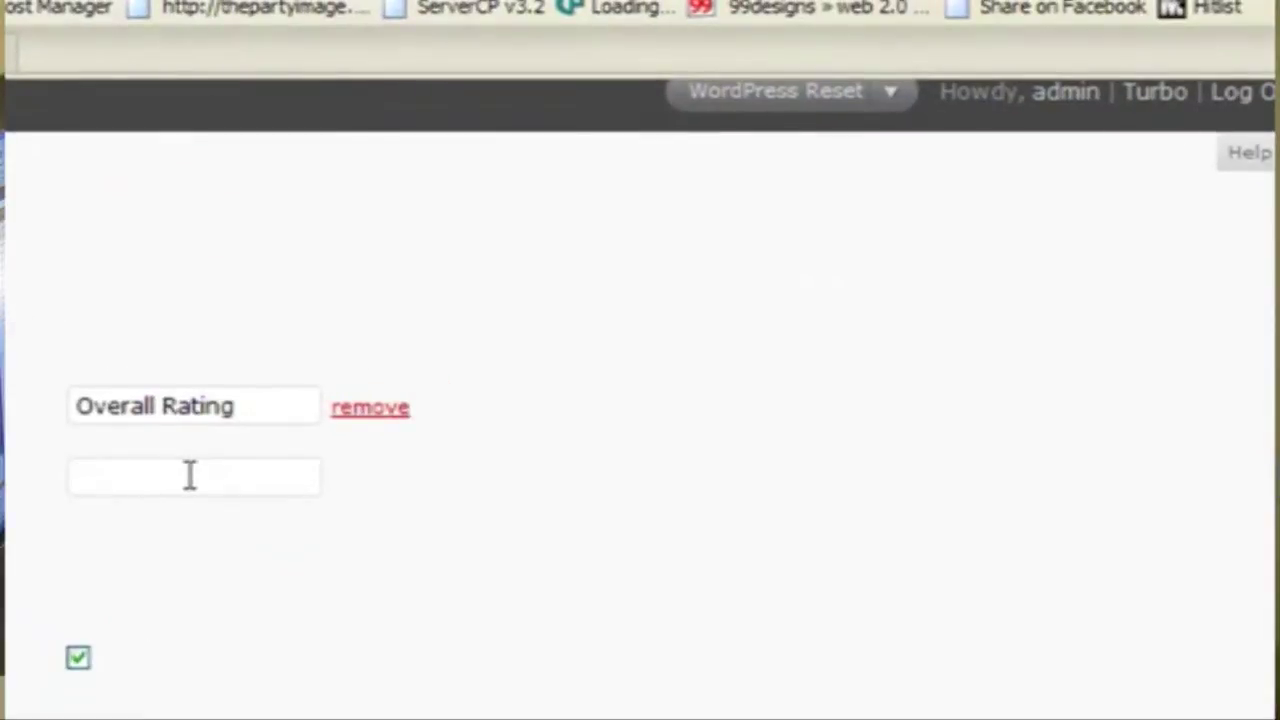
type("Price")
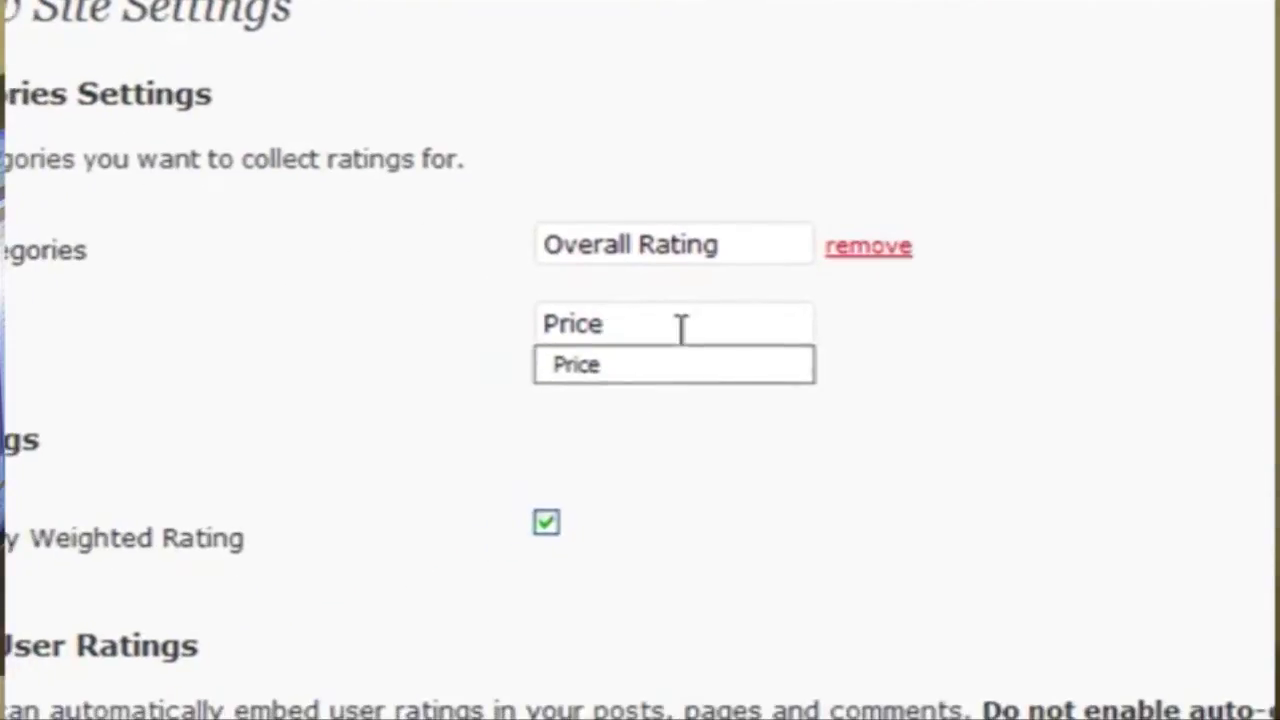
left_click(1065, 362)
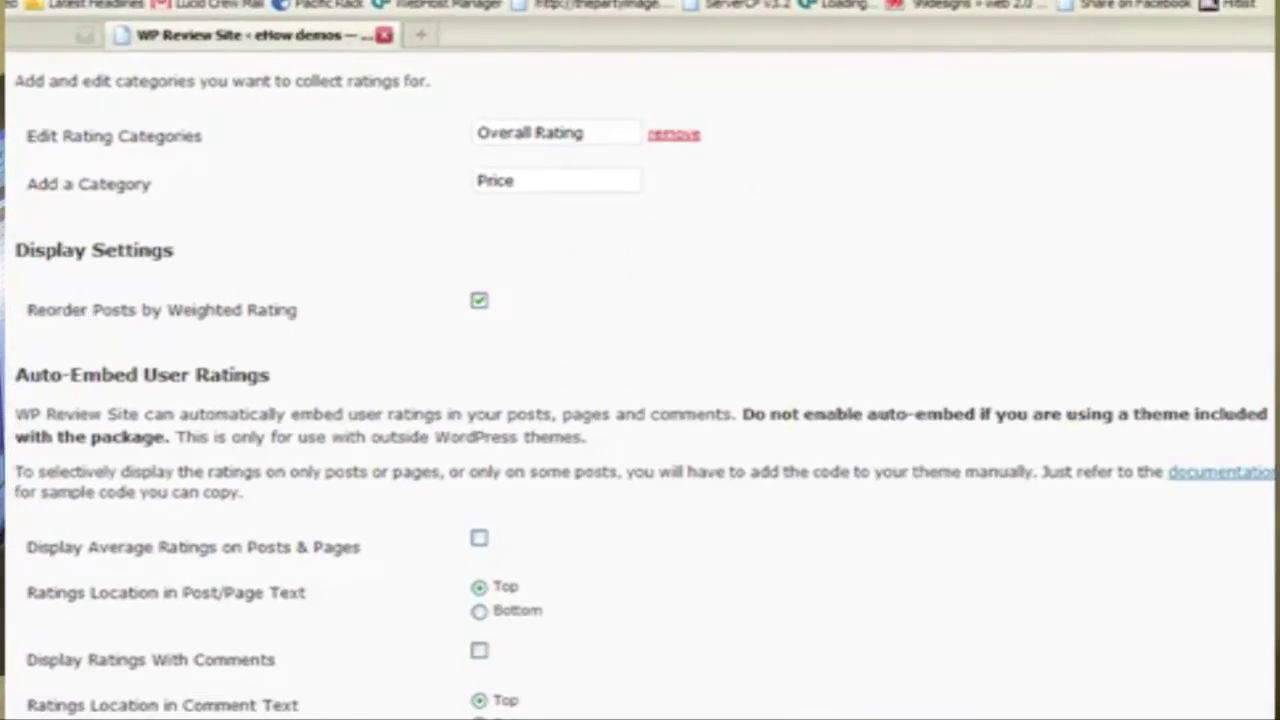
Save the WP Review Site settings with the comparison table enabled on the home page.
scroll(640, 384, "down", 3)
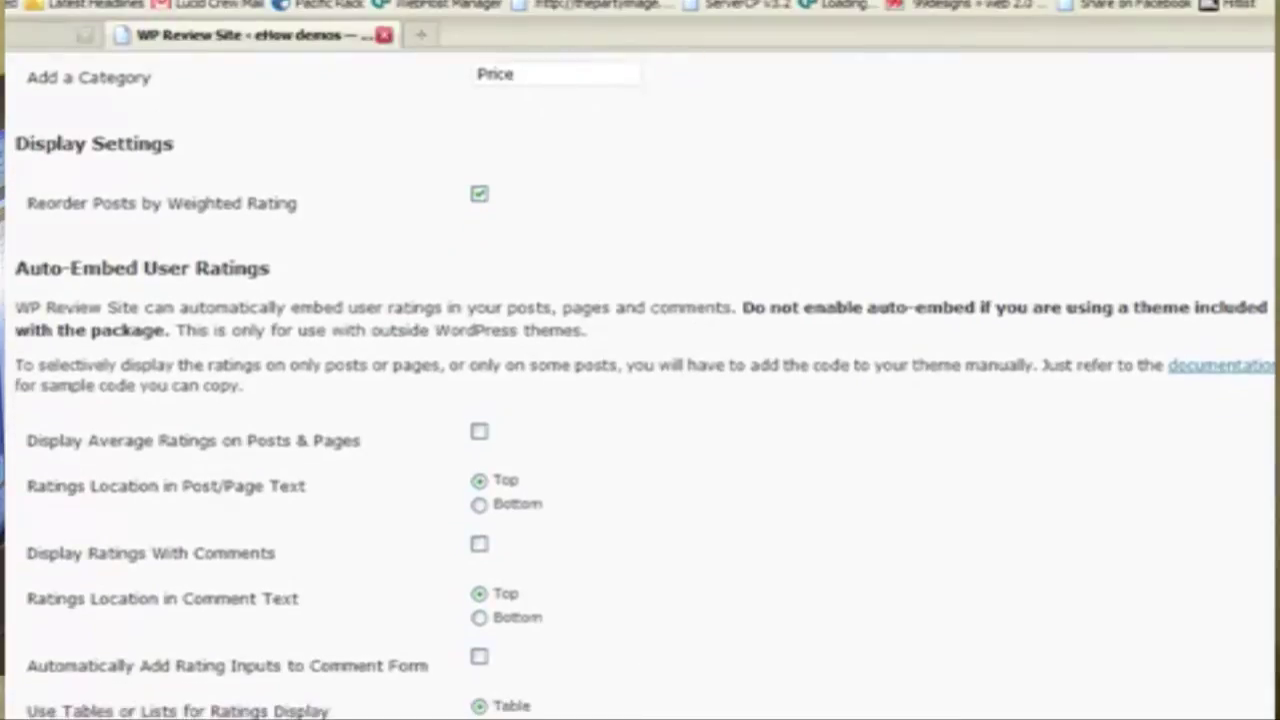
scroll(640, 384, "down", 3)
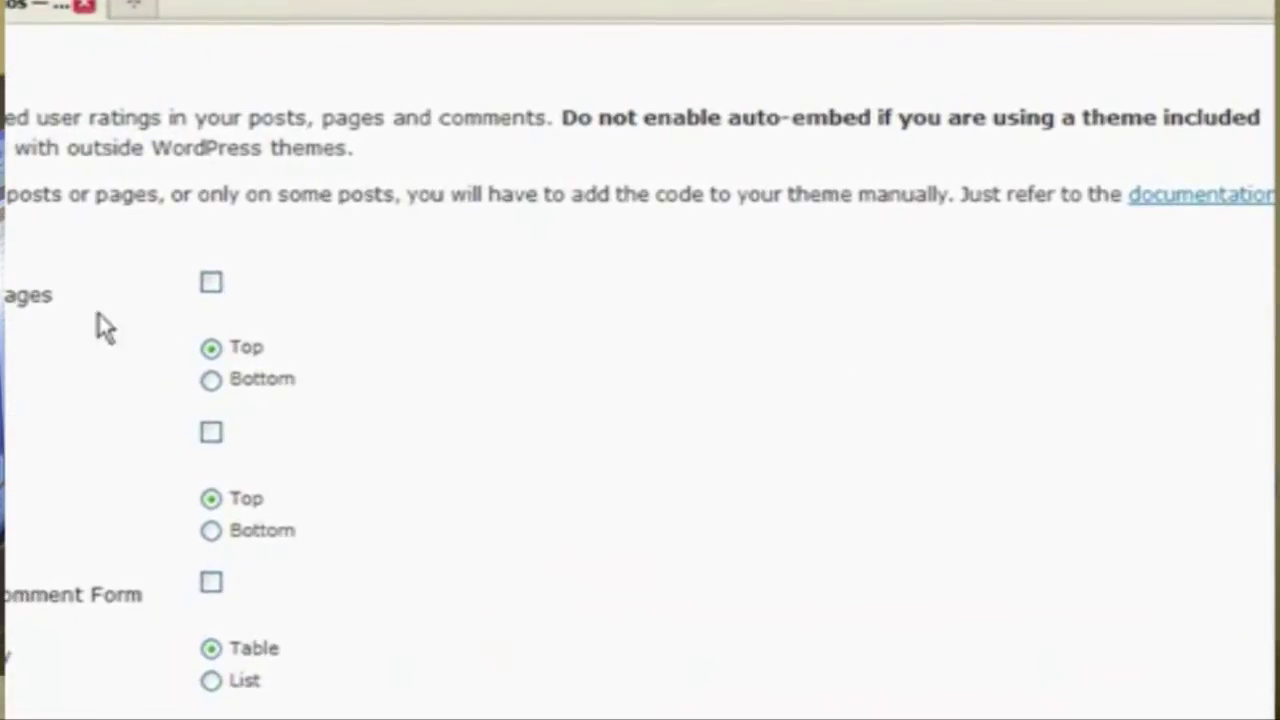
scroll(637, 342, "down", 10)
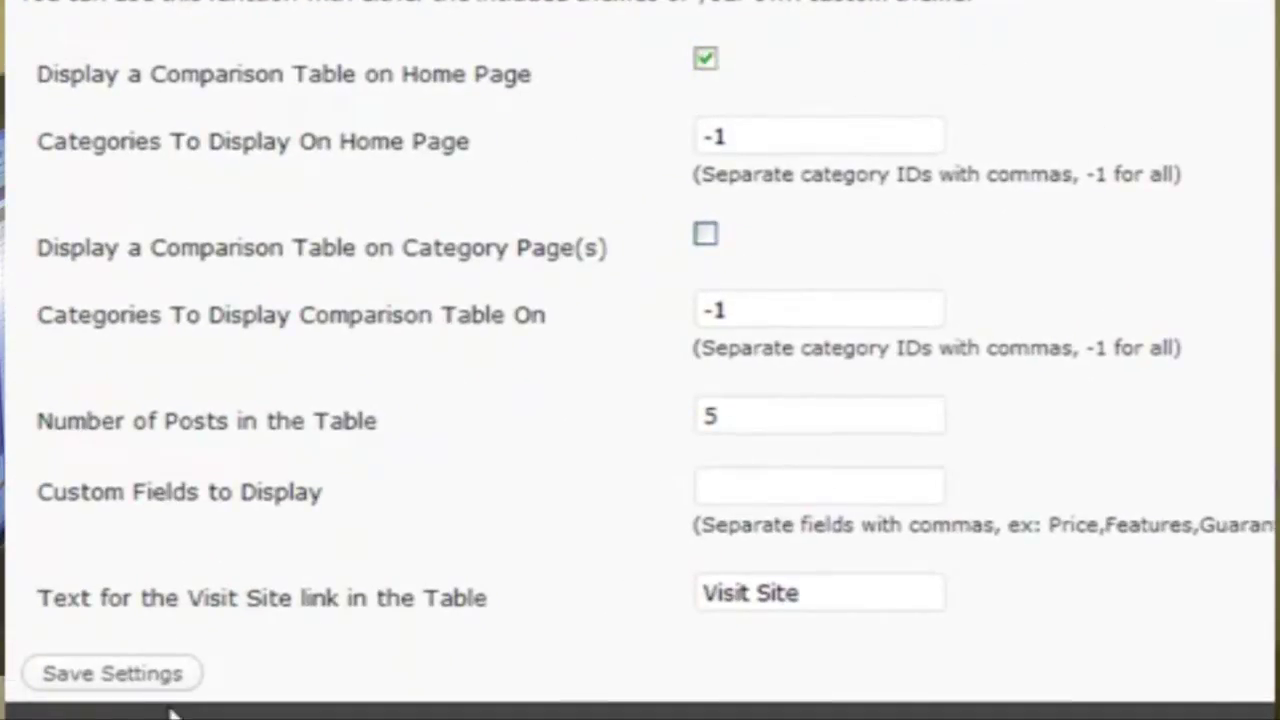
left_click(114, 675)
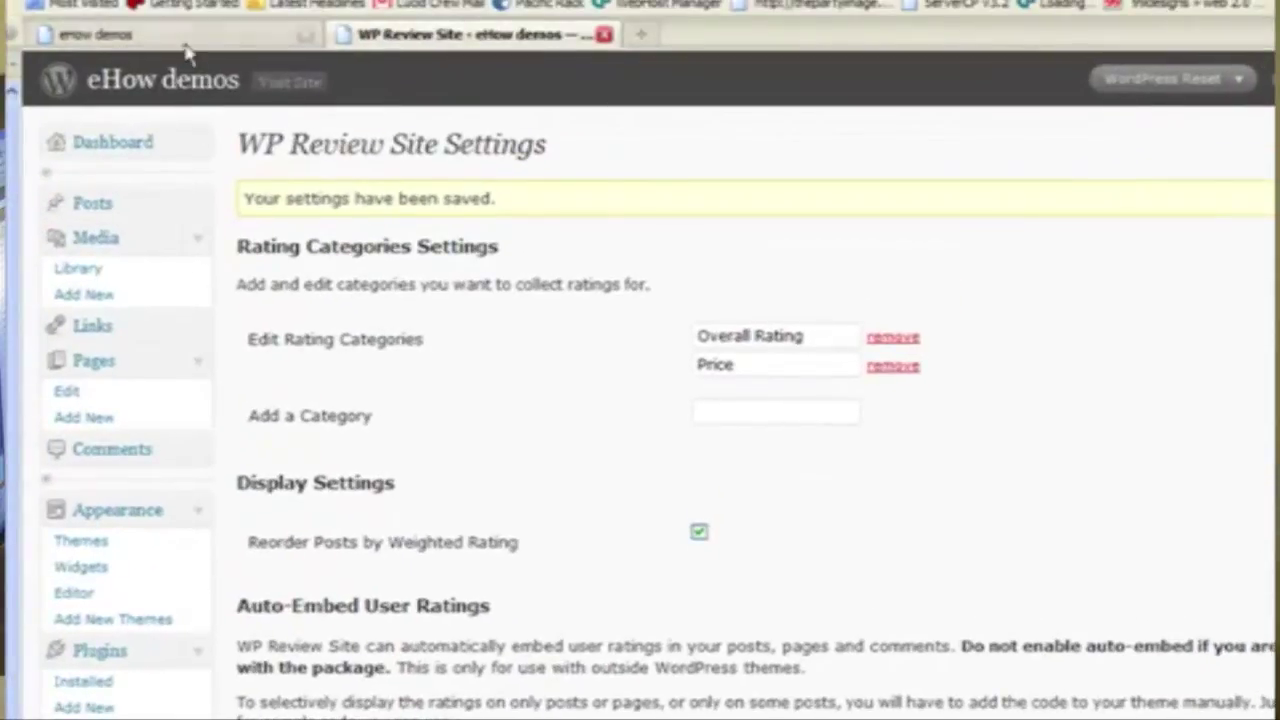
Reload the blog's front page, open the reviews of "Another Post with Everything In It" and inspect the star ratings at the comment form.
left_click(165, 16)
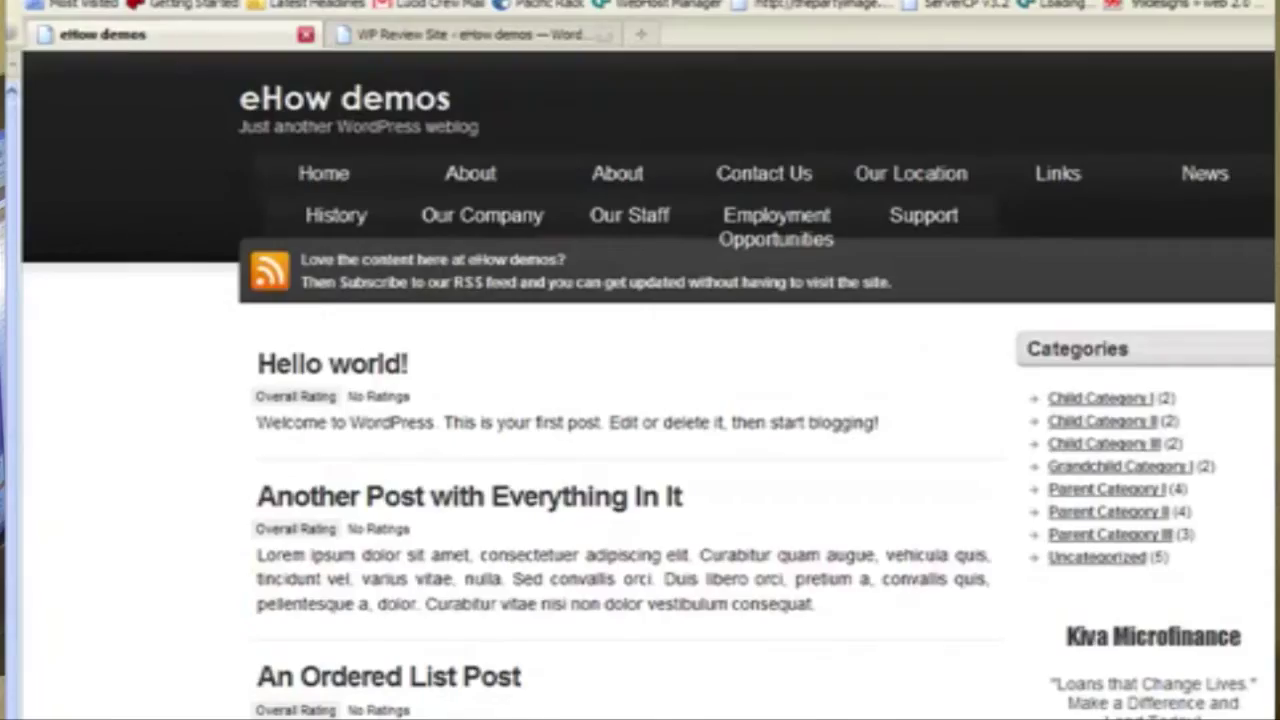
key("F5")
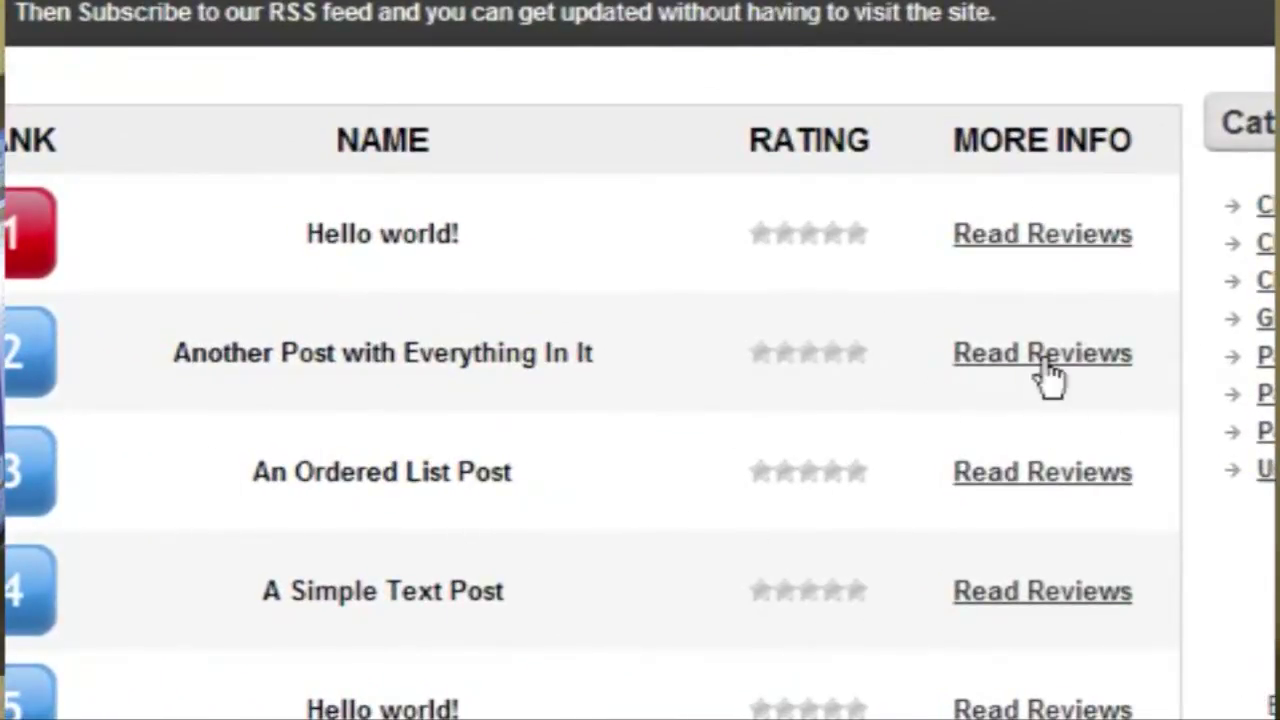
left_click(1043, 358)
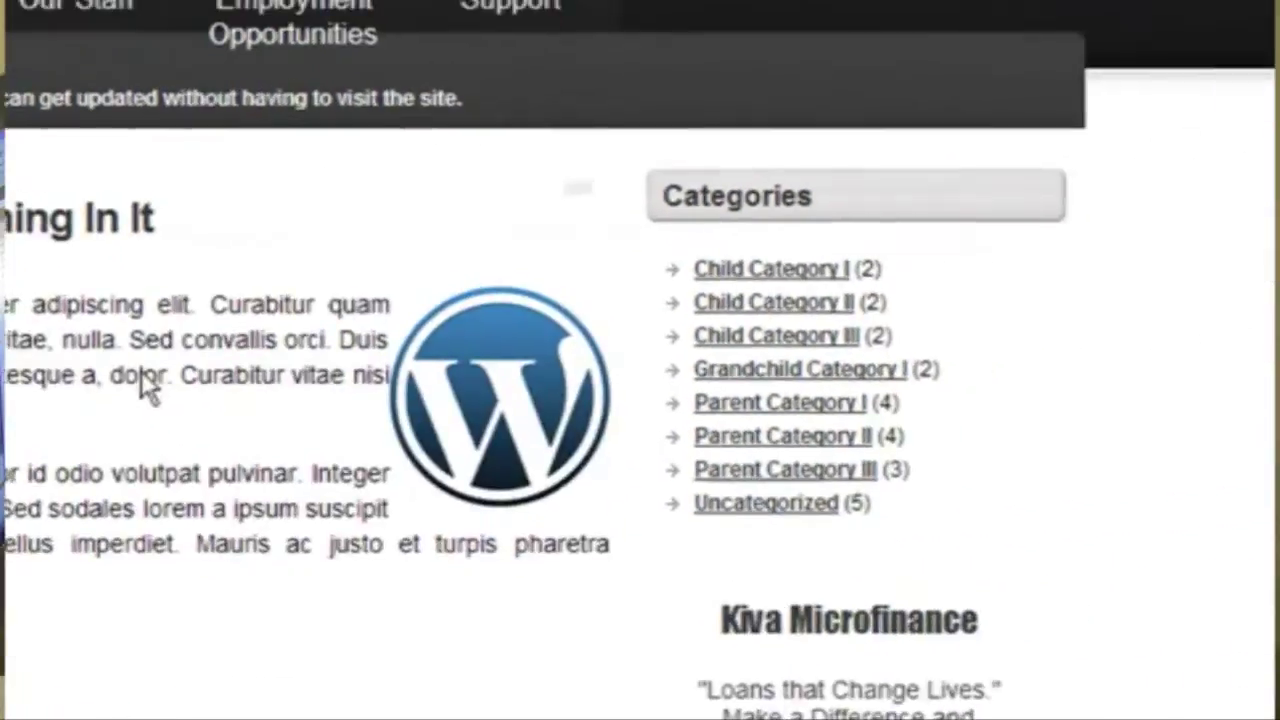
scroll(640, 360, "down", 5)
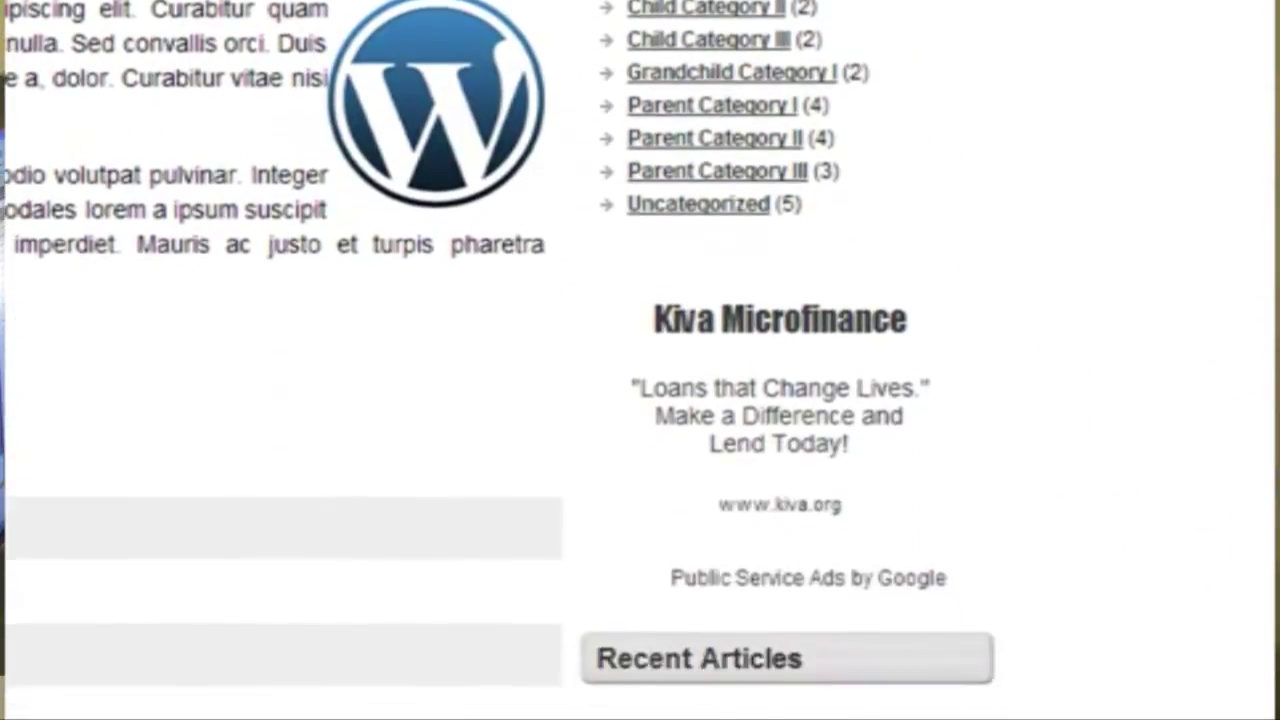
scroll(640, 360, "down", 6)
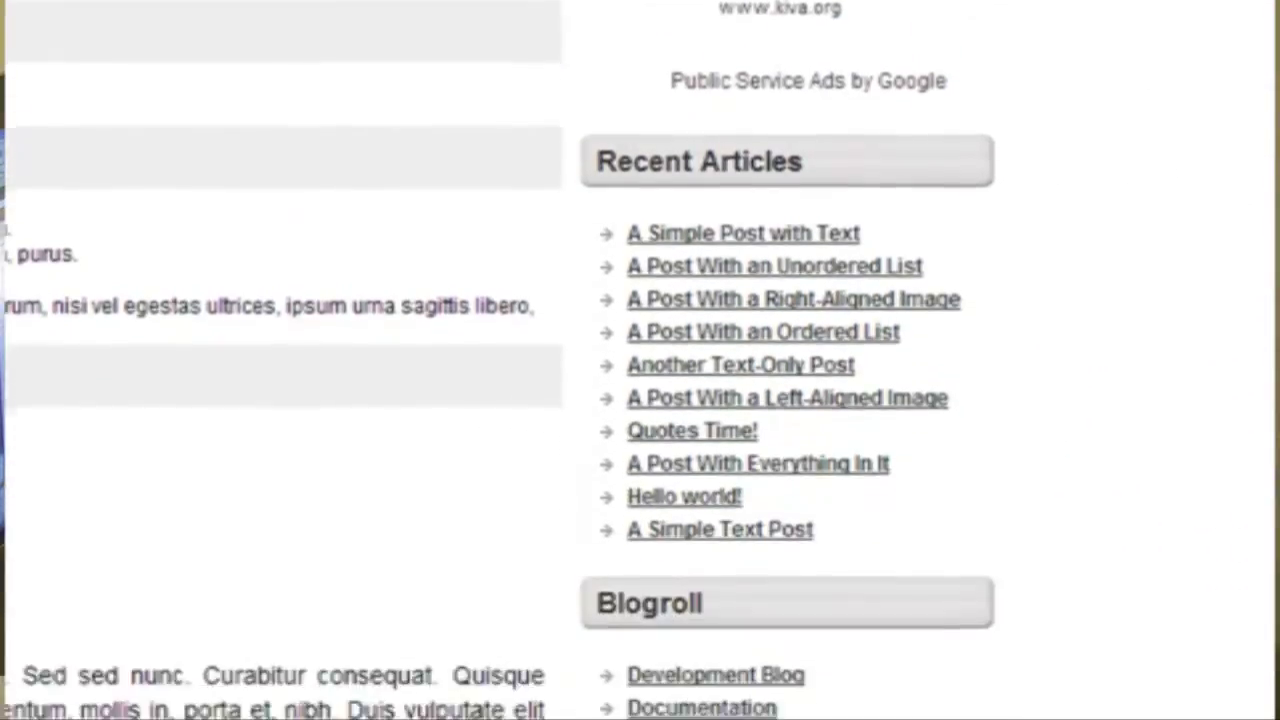
scroll(640, 360, "down", 8)
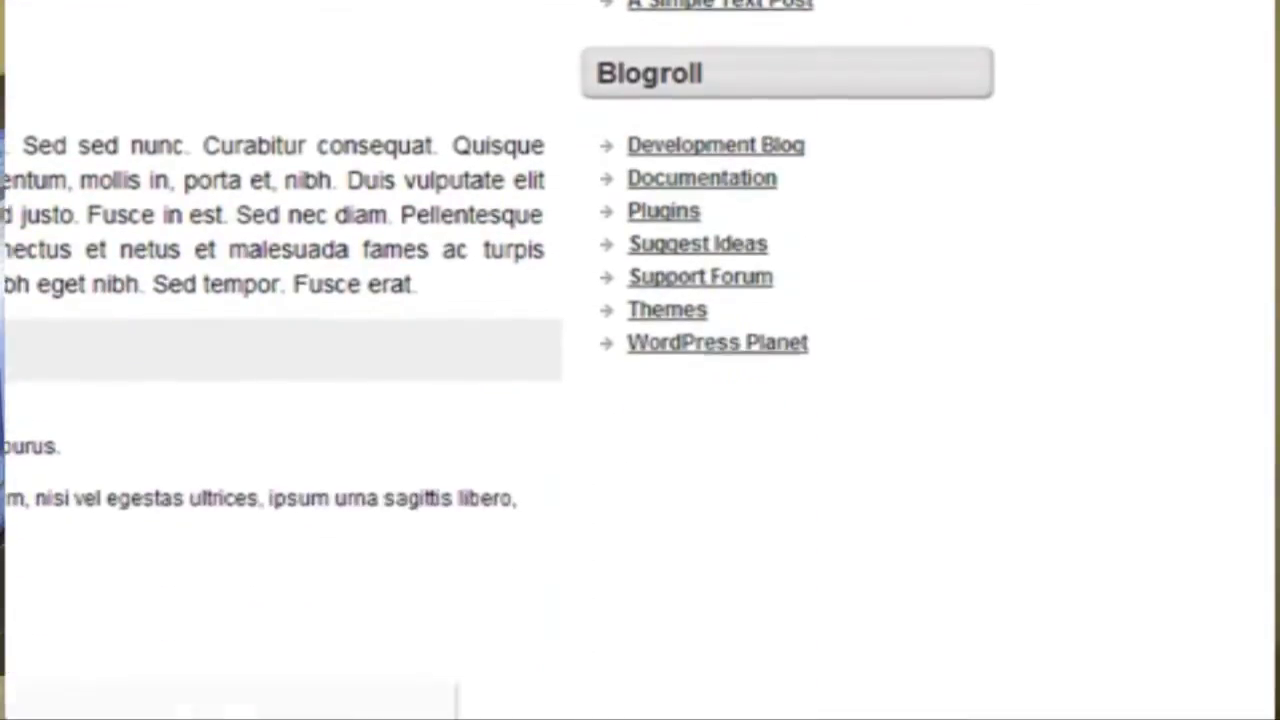
key("ctrl+minus")
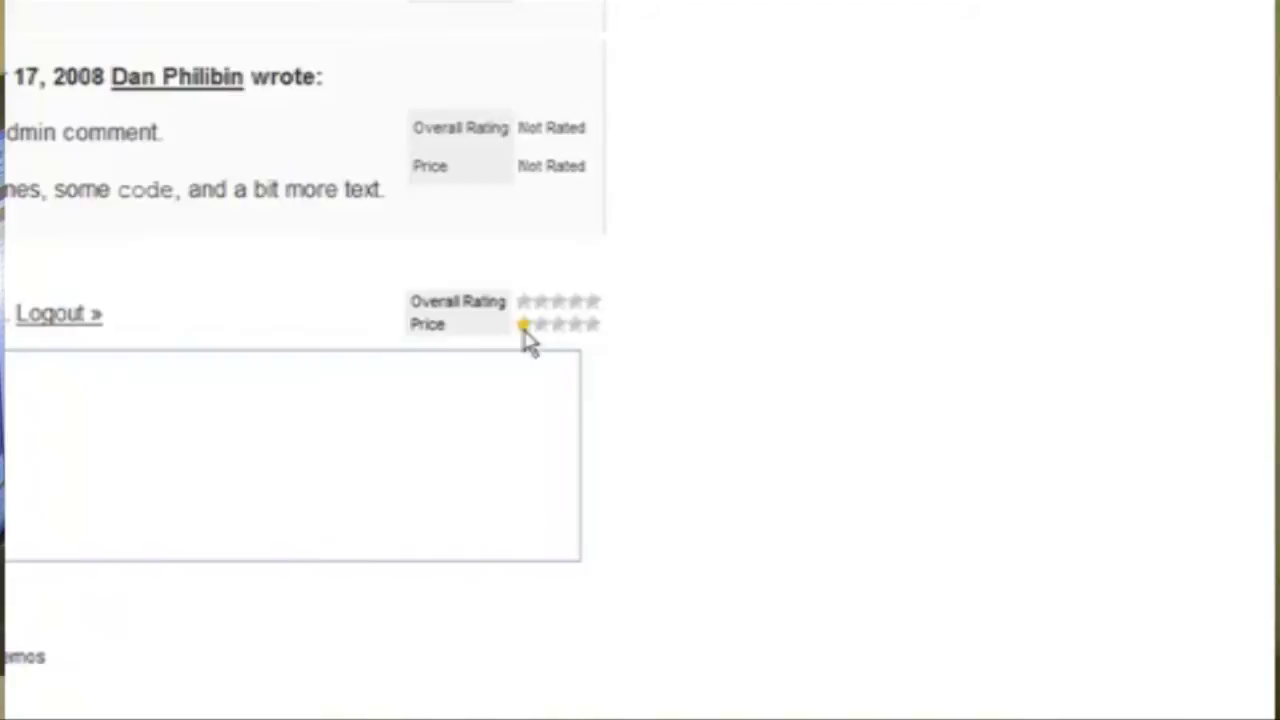
Submit the review "great price, could use better customer service" with three stars for Overall Rating and five for Price.
left_click(591, 326)
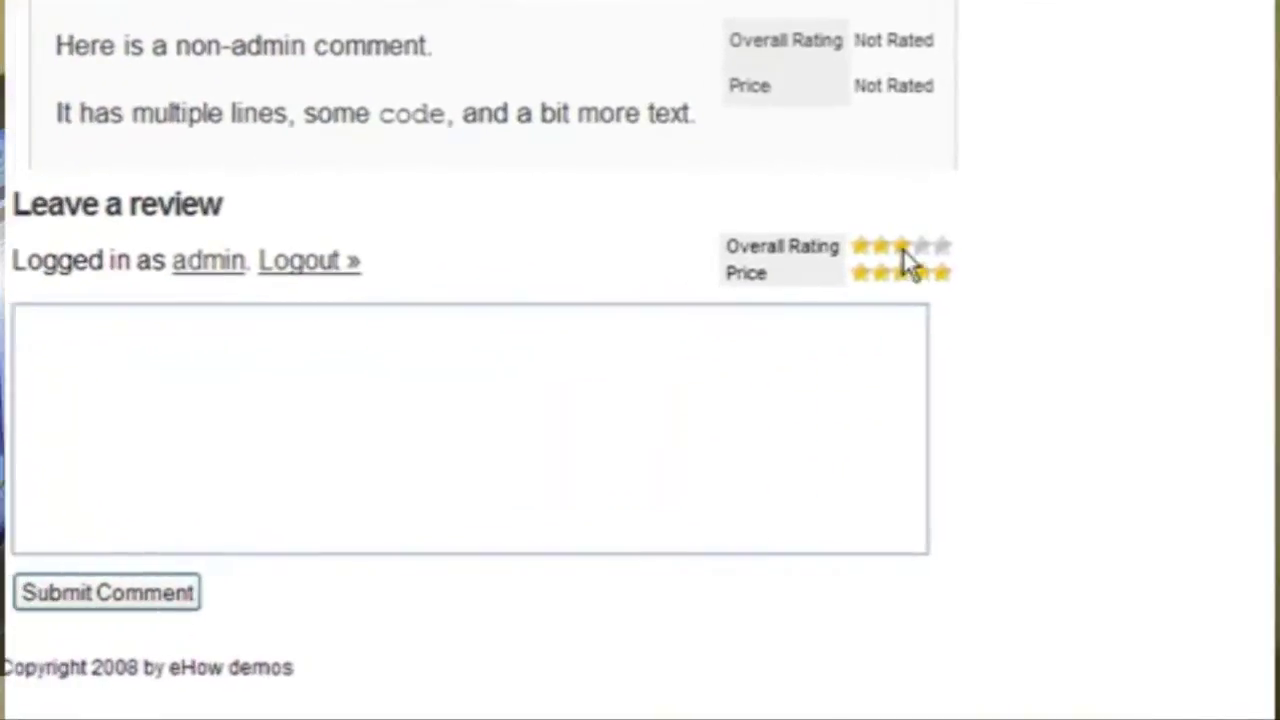
left_click(311, 431)
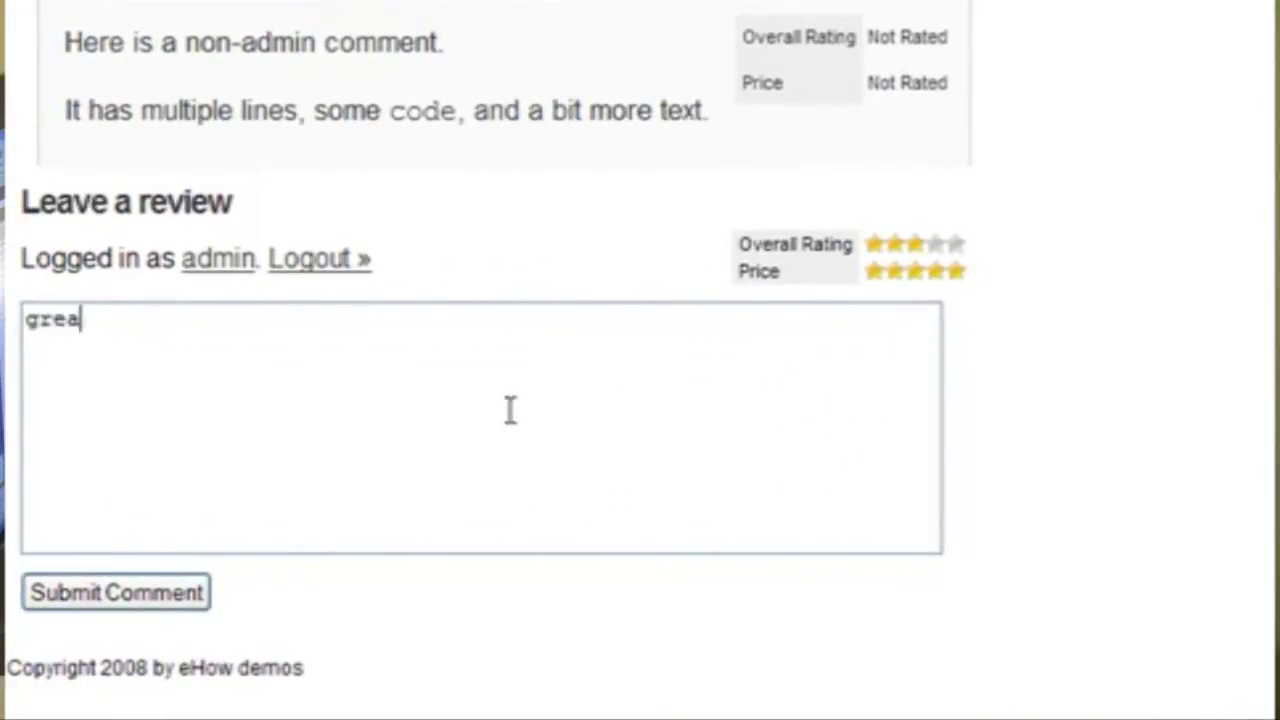
type("great price, c")
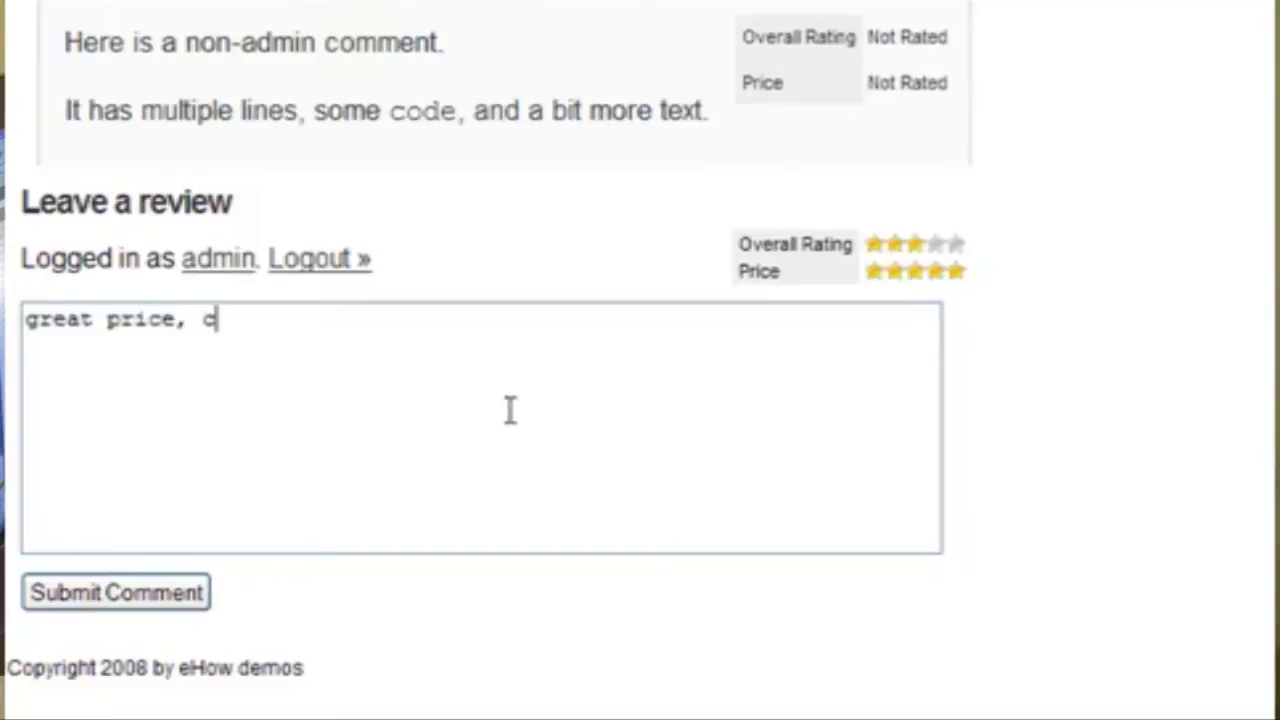
type("ould use bette")
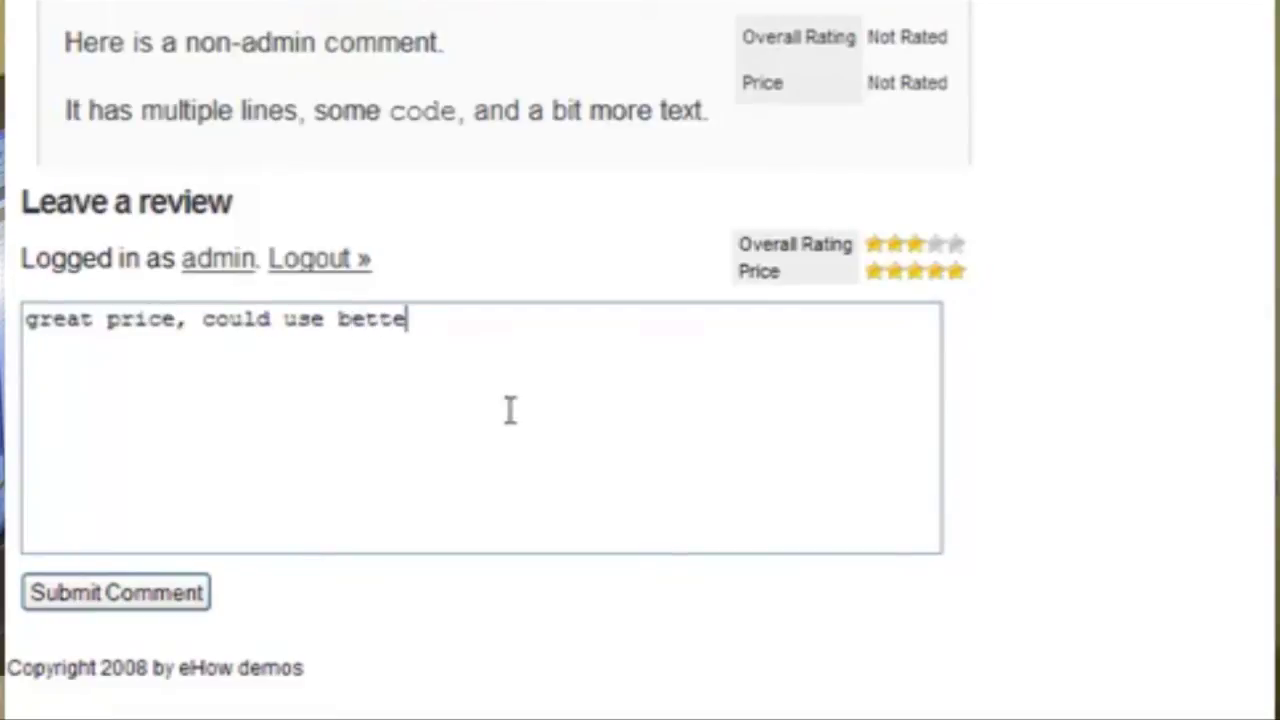
type("r customer s")
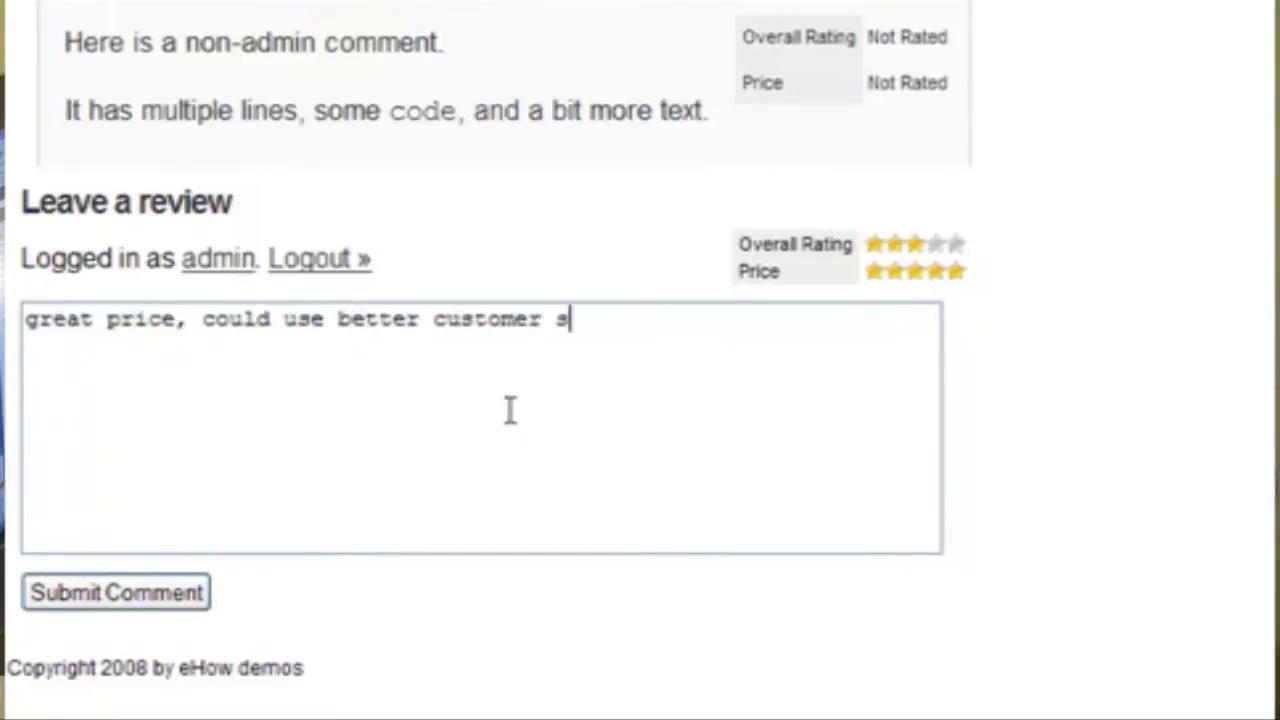
type("ervice")
left_click(120, 600)
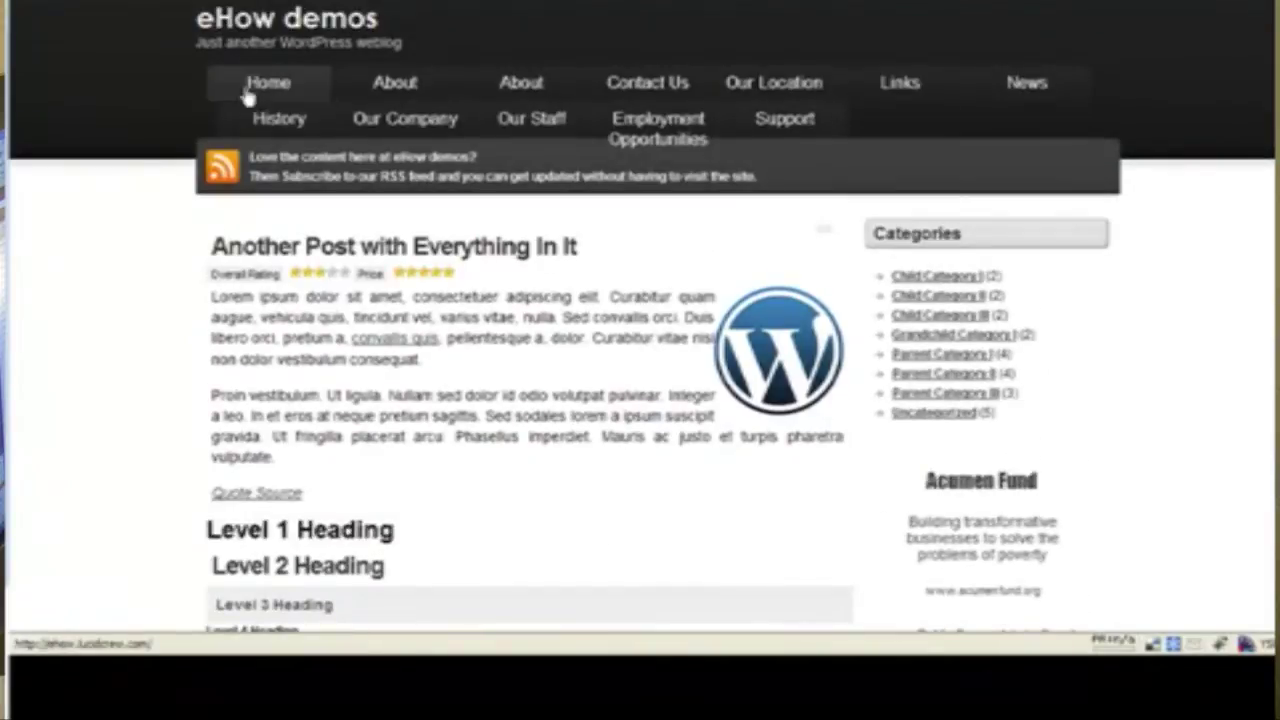
Check the home page comparison table, then open the reviews of "Another Post with Everything In It" and examine the submitted review and its star ratings.
left_click(270, 83)
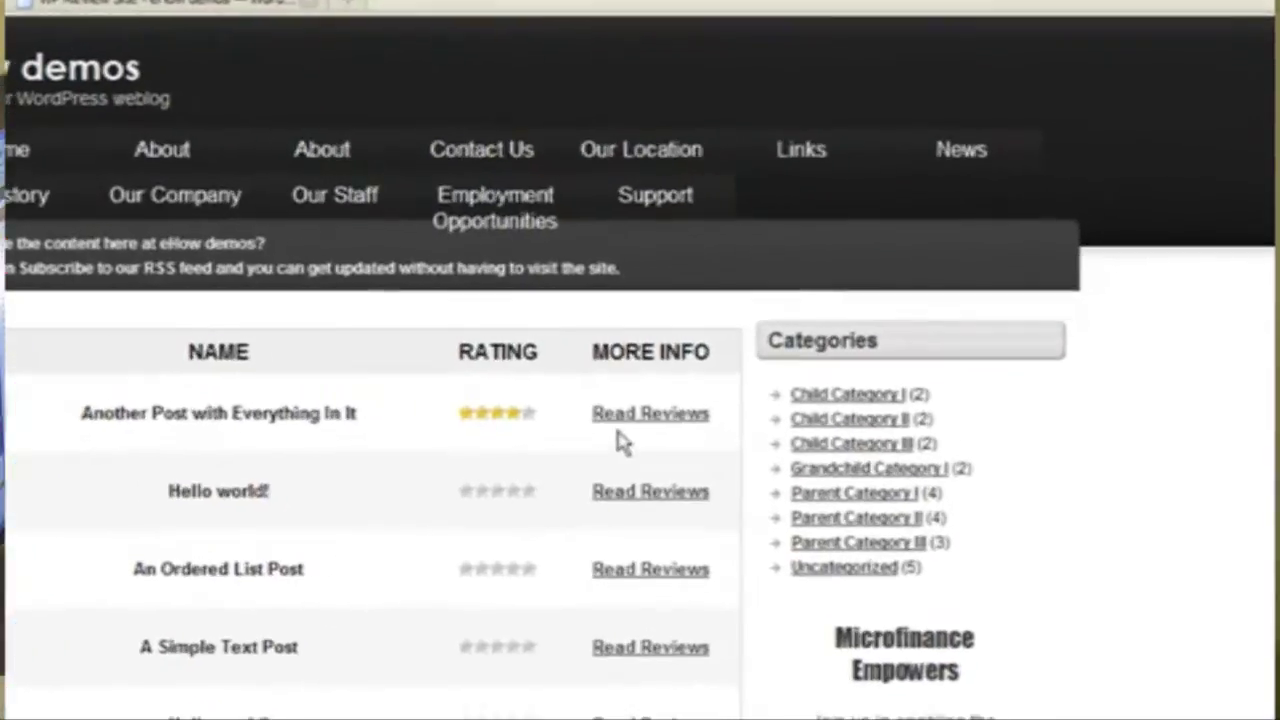
left_click(664, 418)
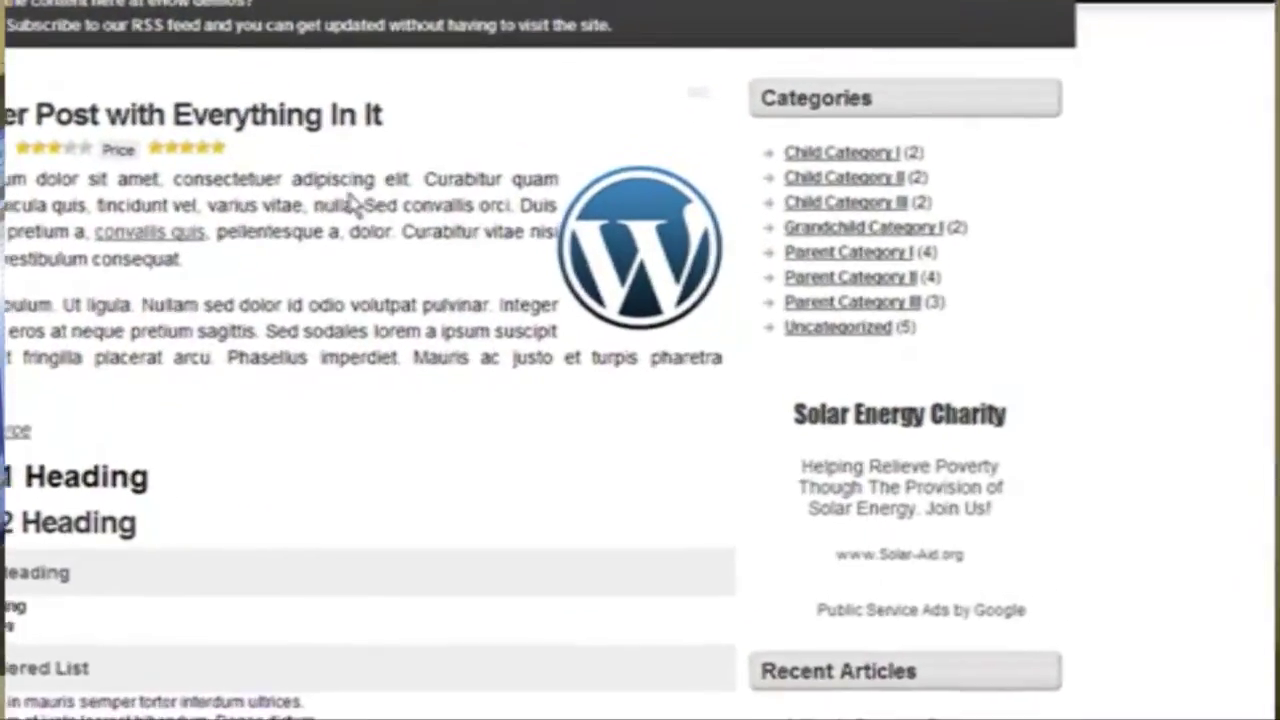
scroll(343, 205, "down", 3)
scroll(508, 360, "down", 10)
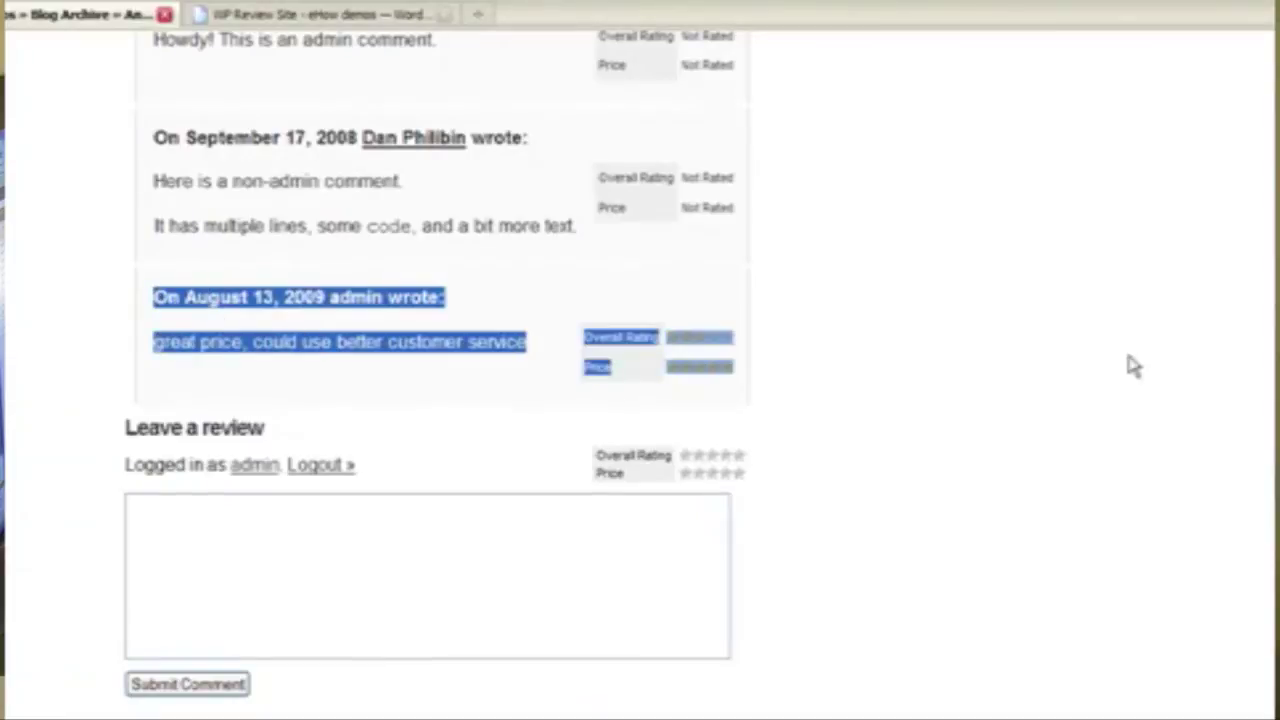
left_click(1130, 366)
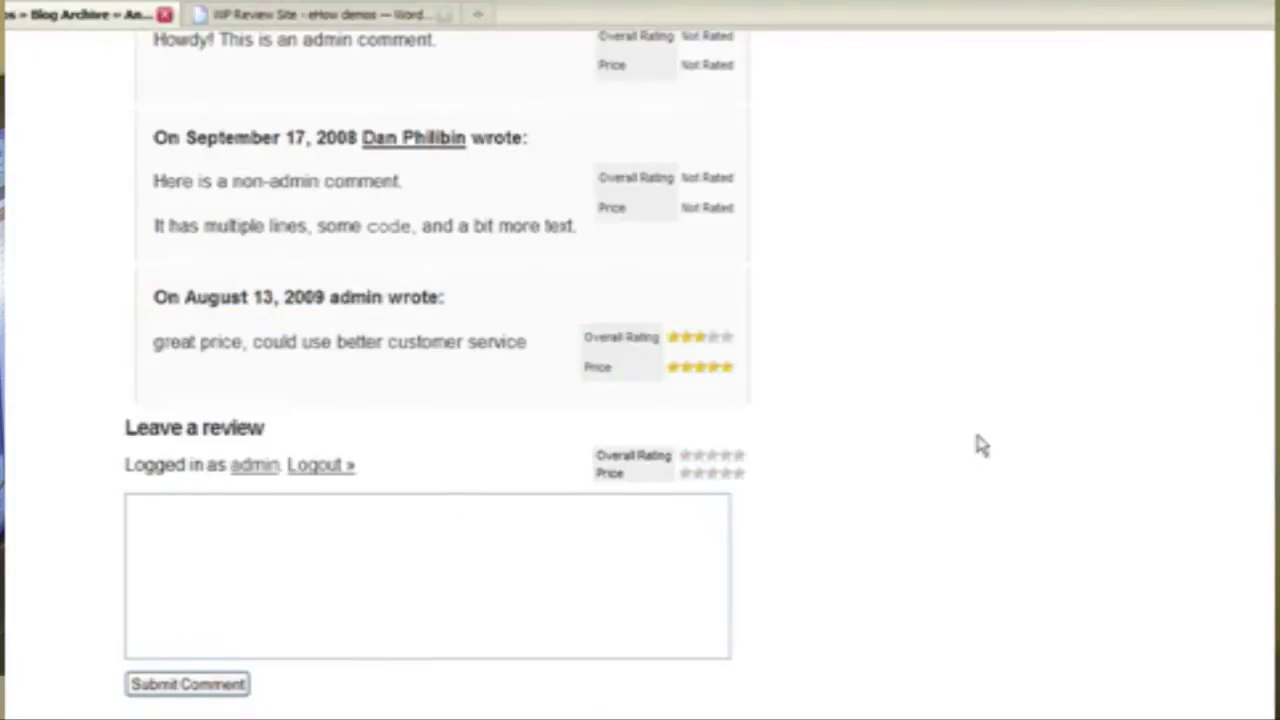
scroll(434, 400, "up", 15)
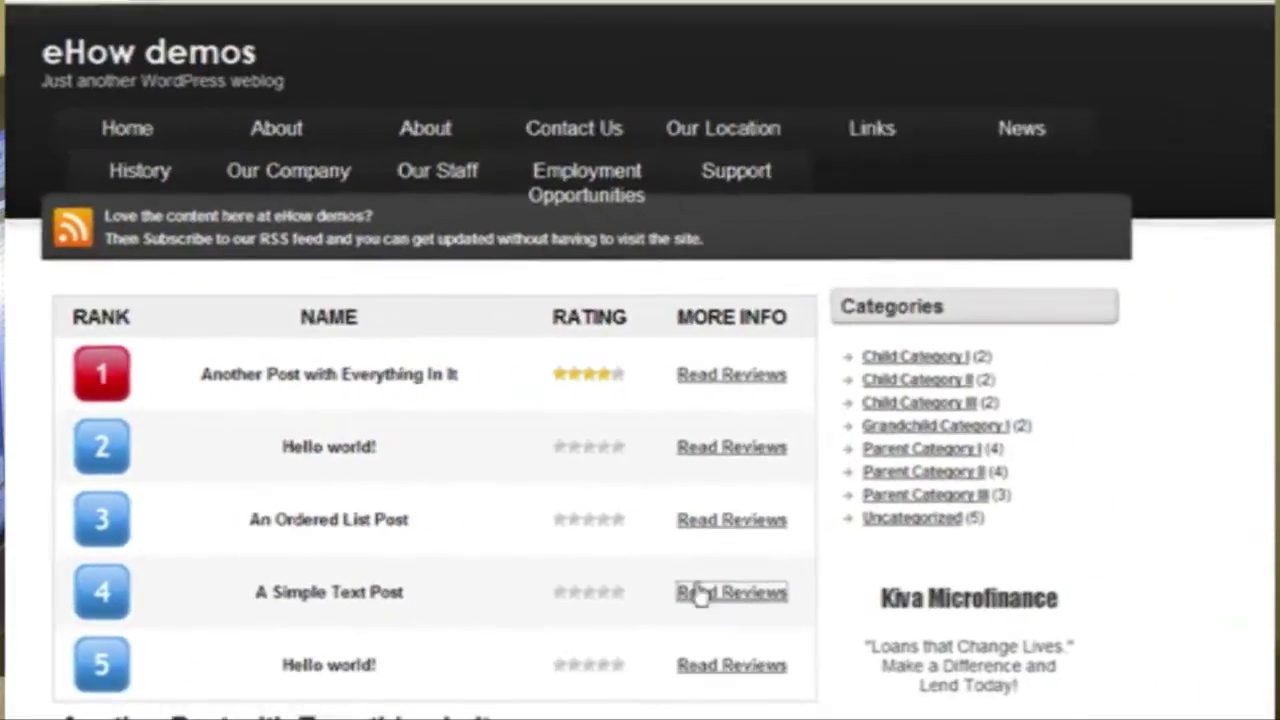
Open the reviews of "A Simple Text Post" and submit "this is a rating" with four stars each for Overall Rating and Price.
left_click(697, 594)
scroll(1200, 251, "down", 10)
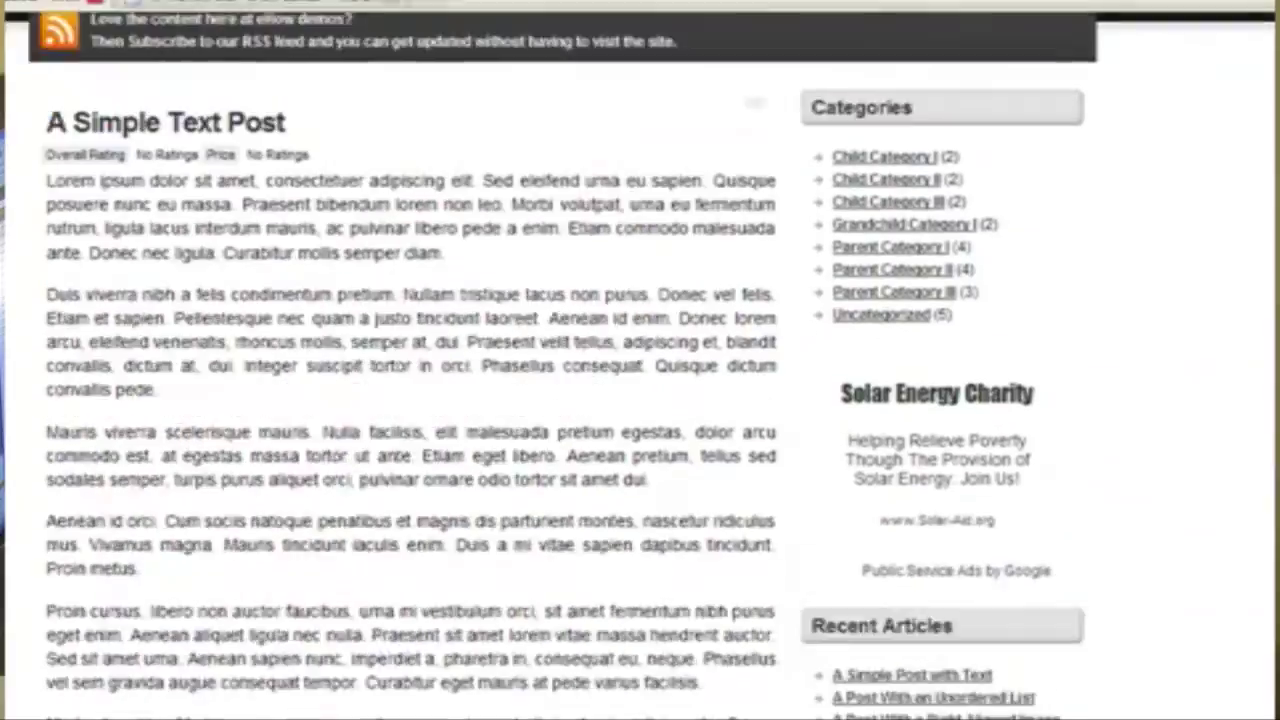
scroll(1265, 432, "down", 2)
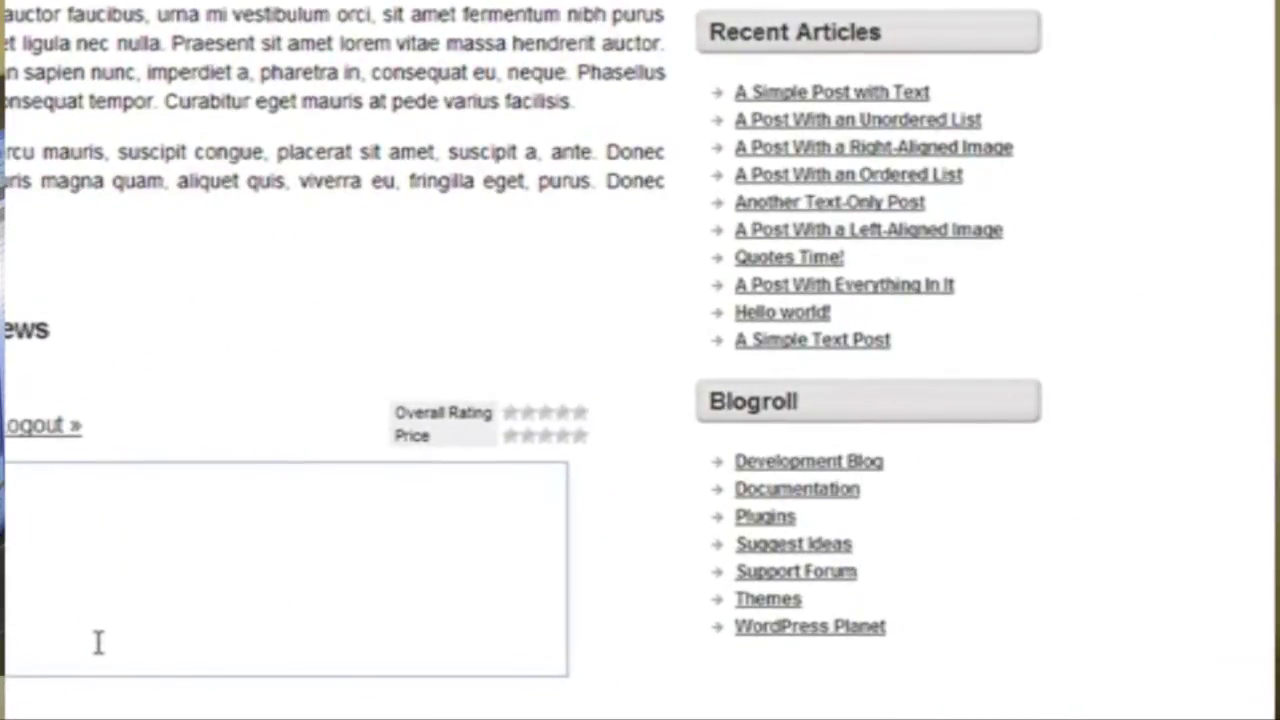
type("this is a rating")
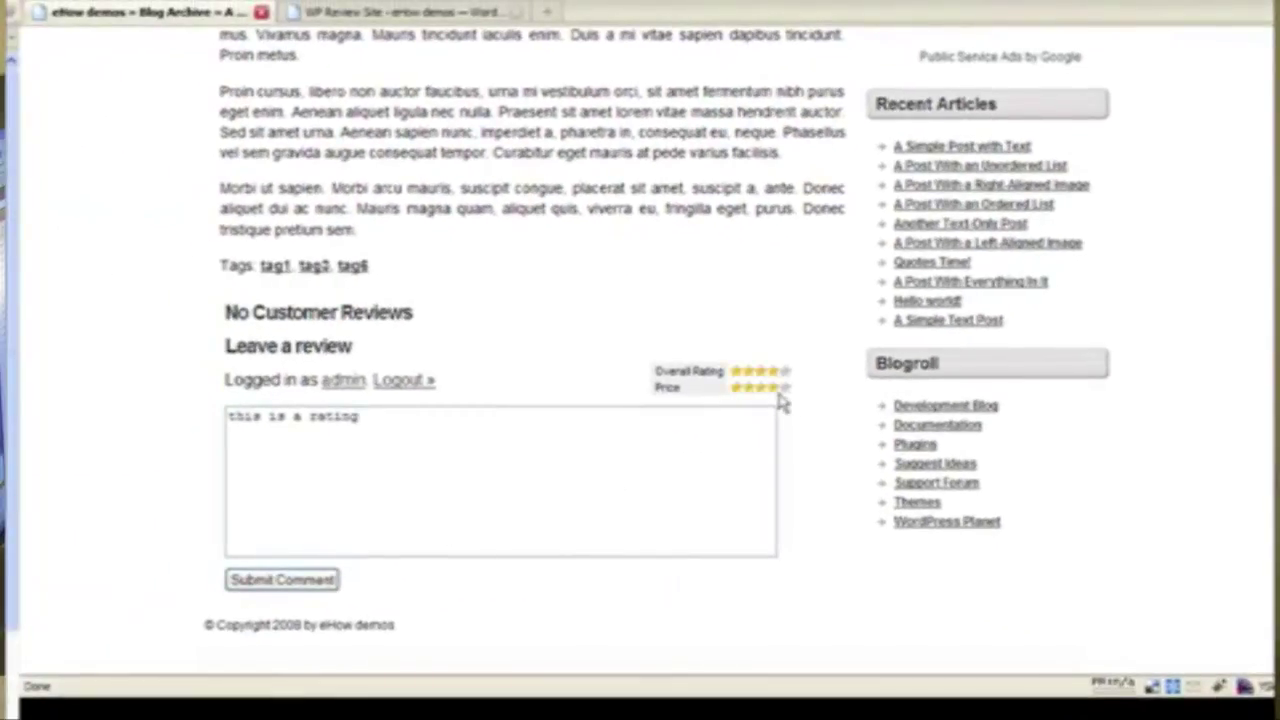
left_click(322, 580)
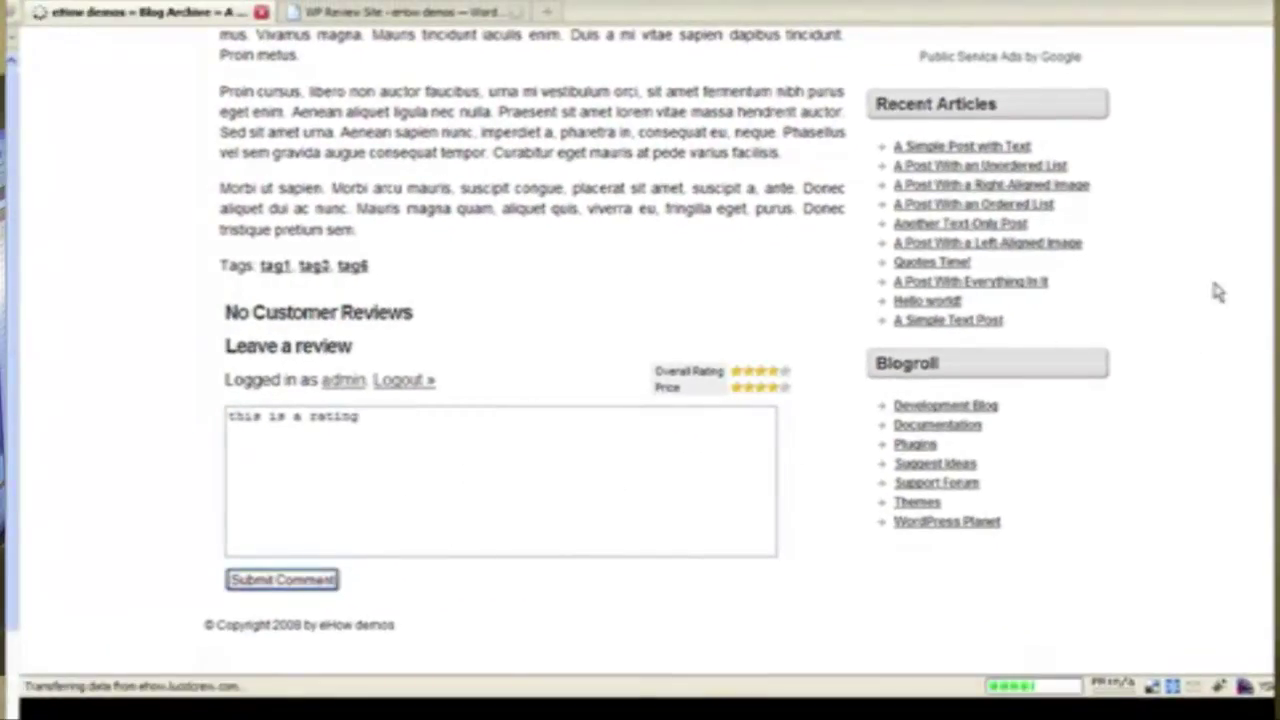
Check the ratings on "A Simple Text Post", then return to the home page and examine the comparison table's ranking and the posts' star ratings.
scroll(640, 360, "up", 10)
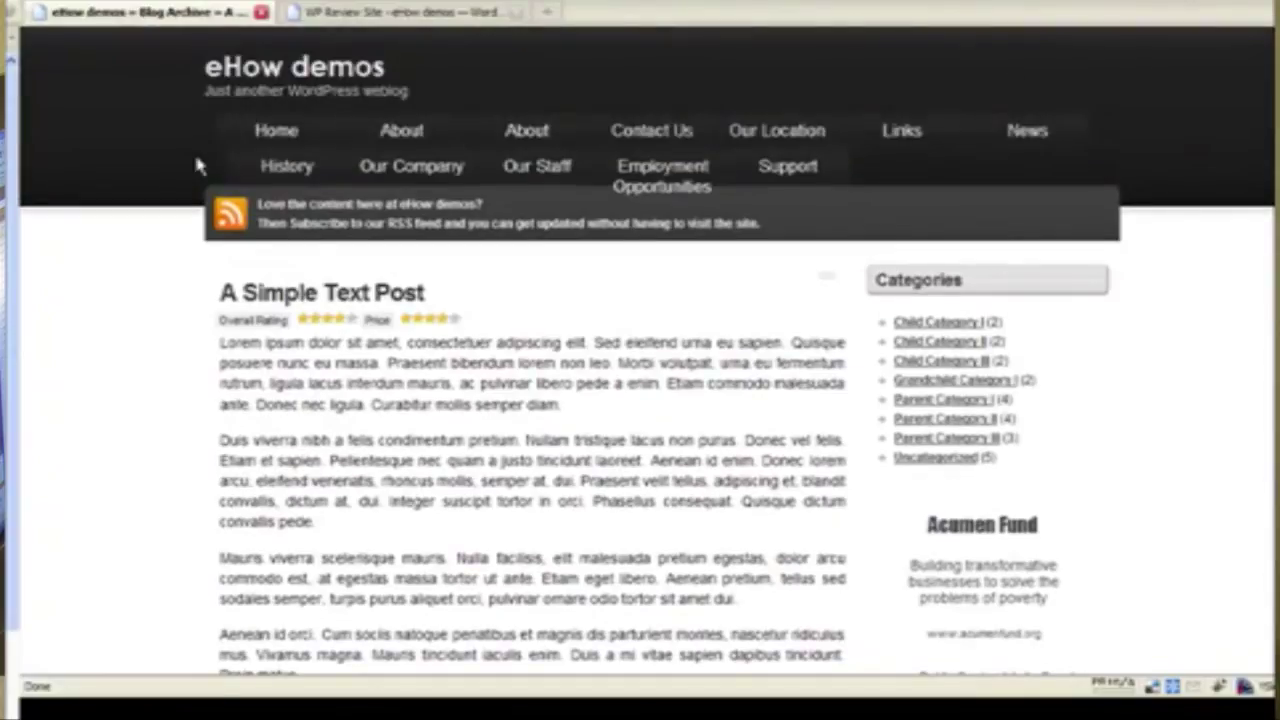
left_click(272, 133)
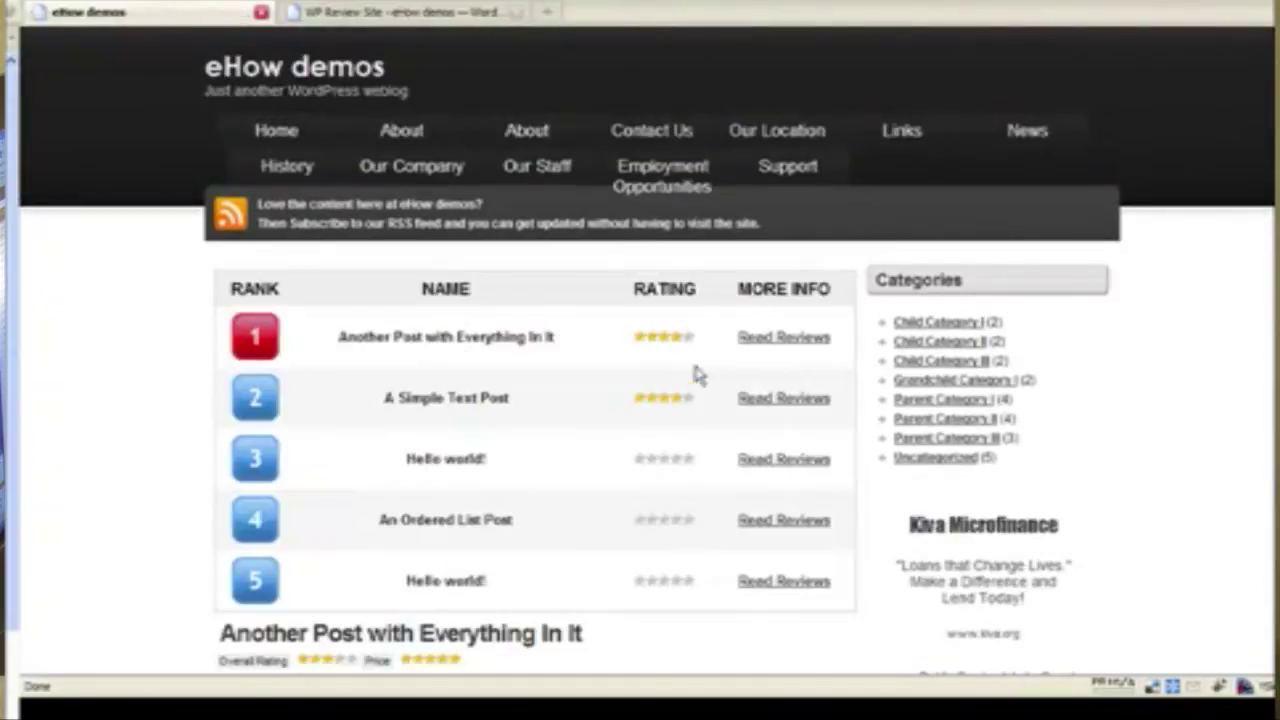
scroll(640, 360, "down", 4)
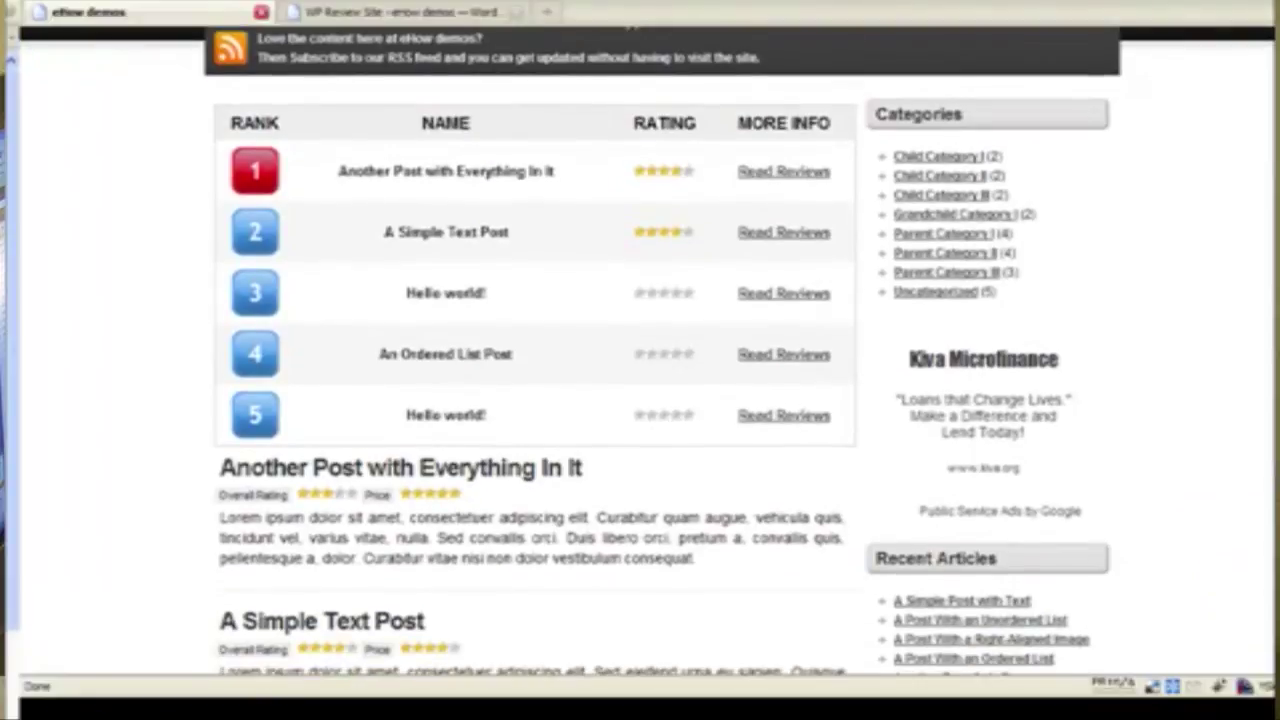